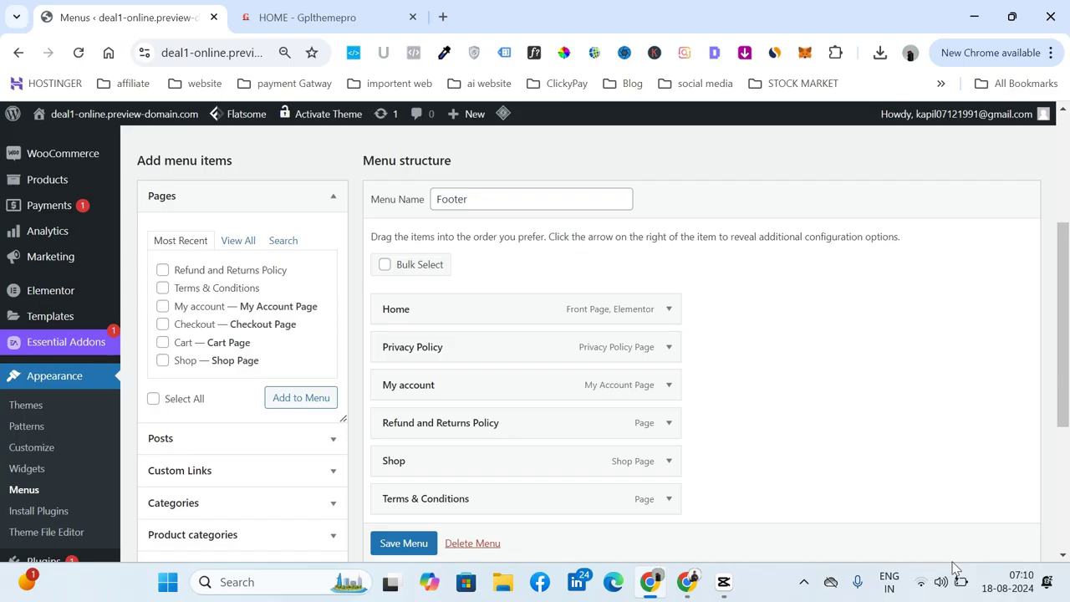
Review the Footer menu's items and display location, and browse the products on the Gplthemepro home page
scroll(830, 449, "down", 3)
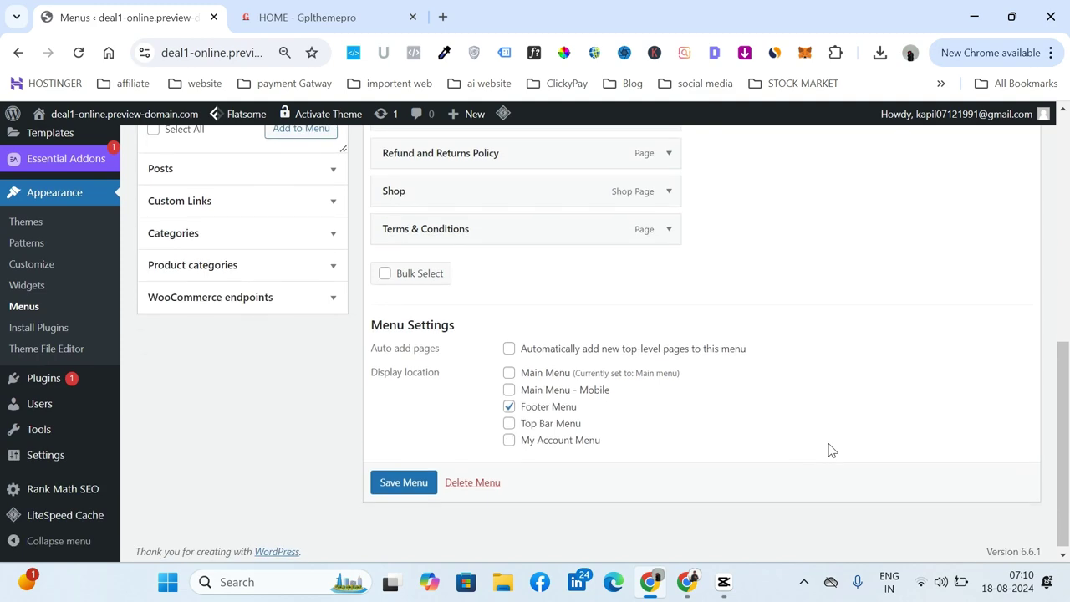
scroll(355, 421, "up", 5)
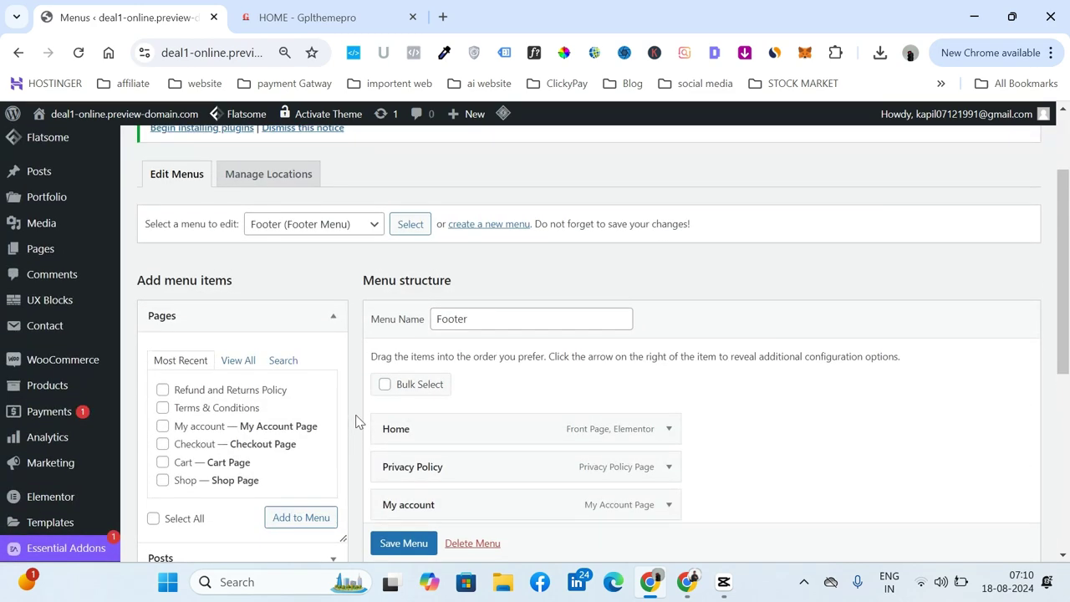
left_click(356, 8)
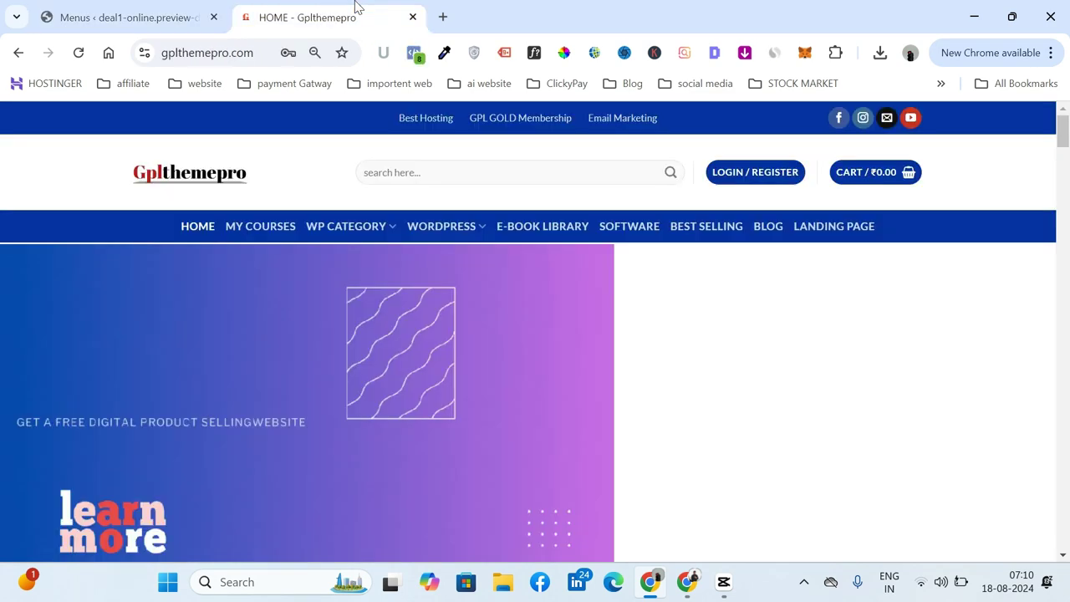
scroll(12, 323, "down", 10)
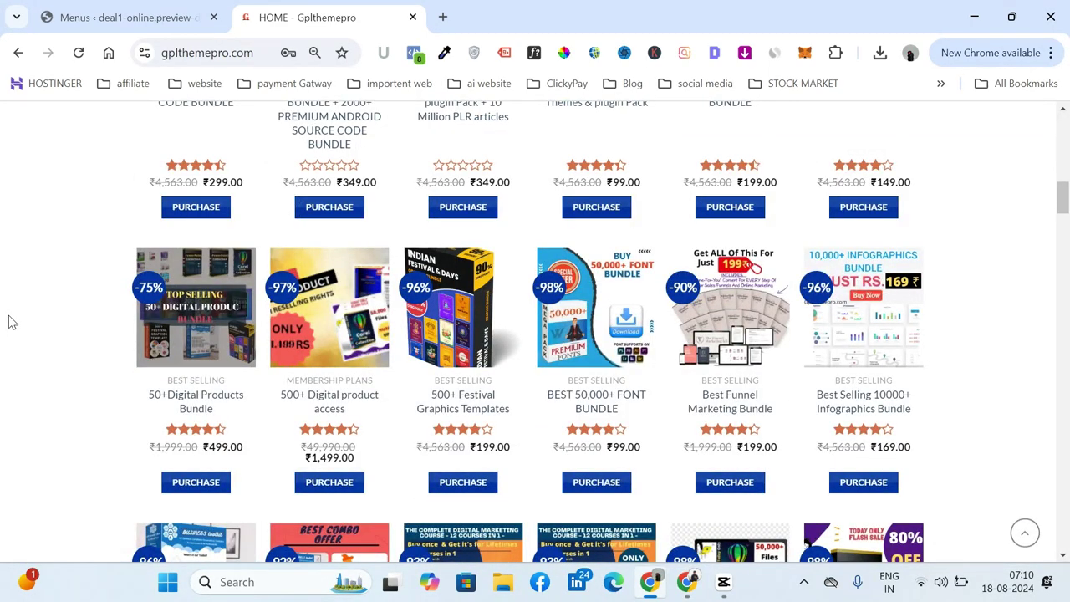
scroll(12, 323, "down", 5)
scroll(9, 323, "down", 5)
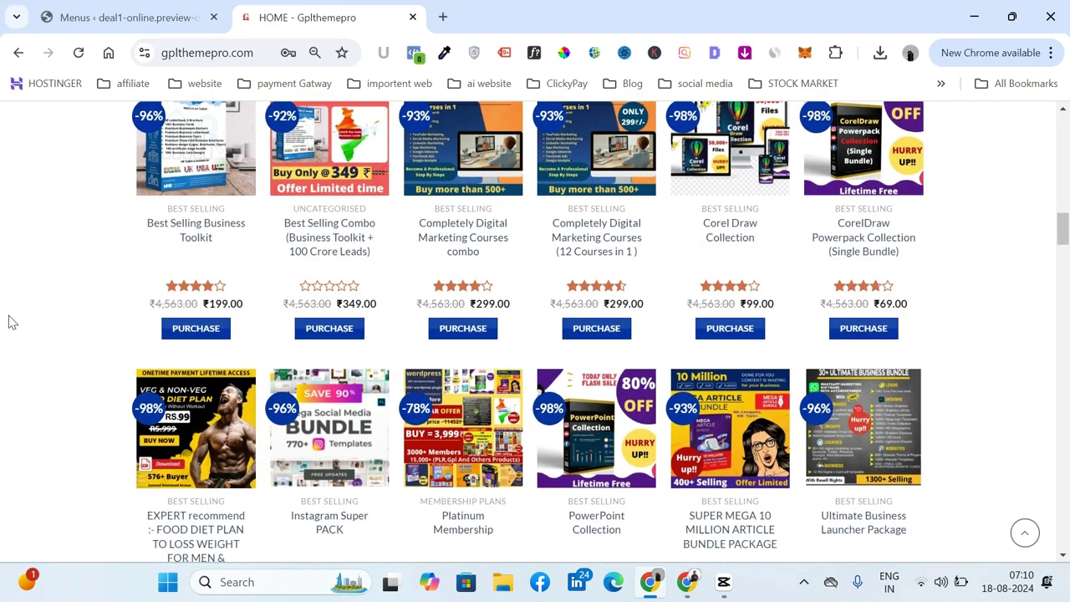
scroll(8, 323, "up", 20)
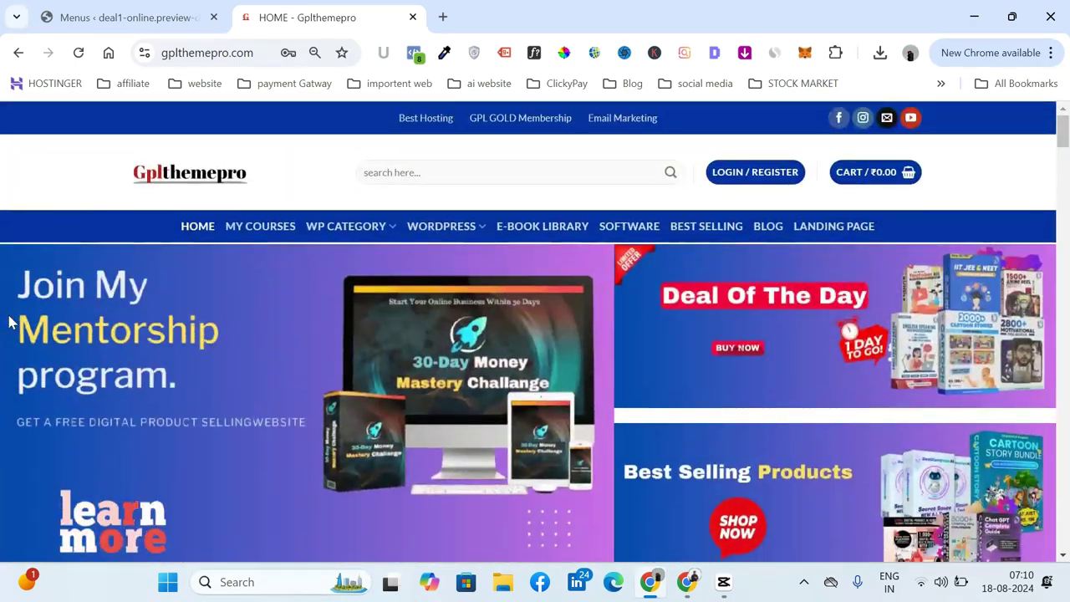
left_click(132, 11)
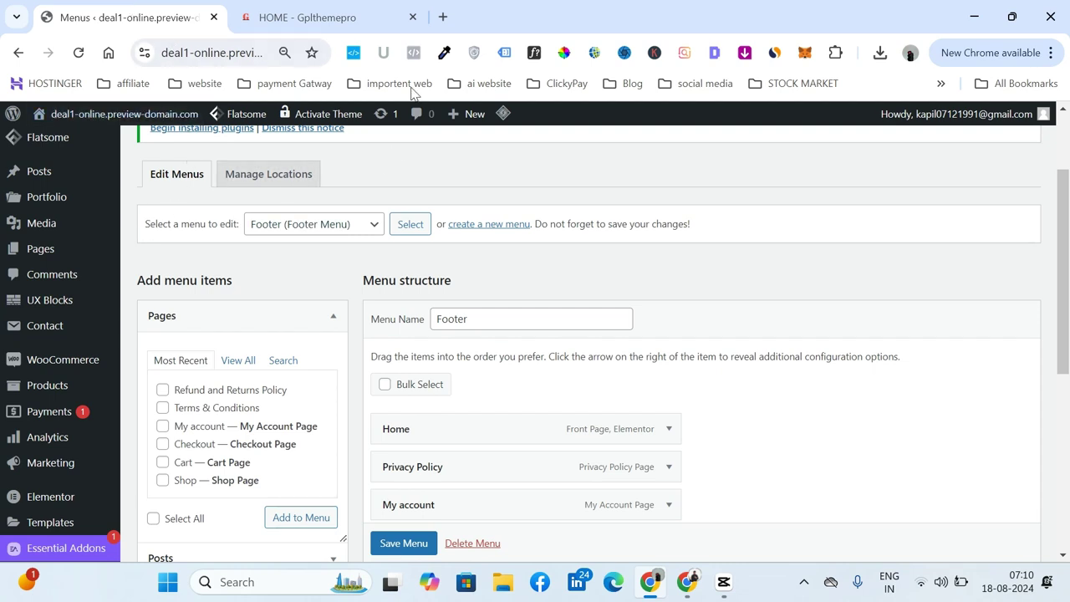
Look through the bookmarked payment gateway sites from a new browser tab
left_click(444, 18)
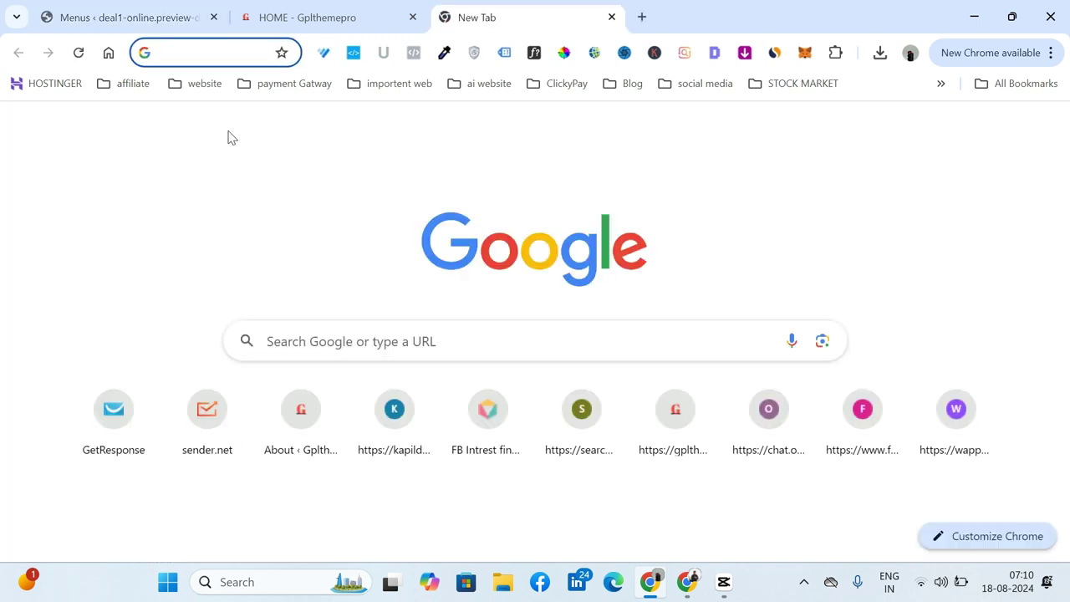
left_click(302, 89)
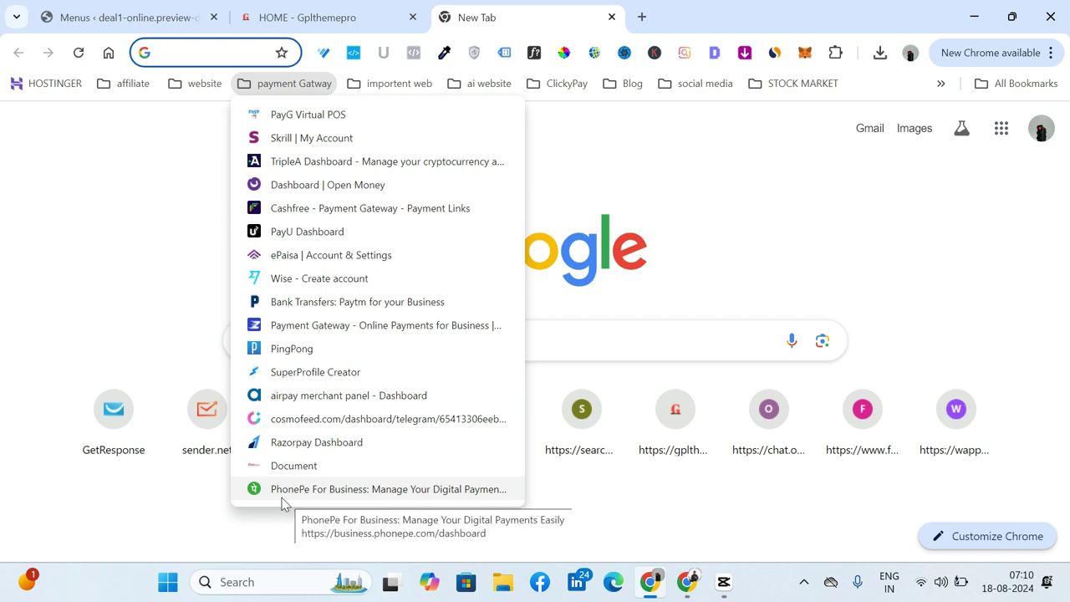
left_click(348, 7)
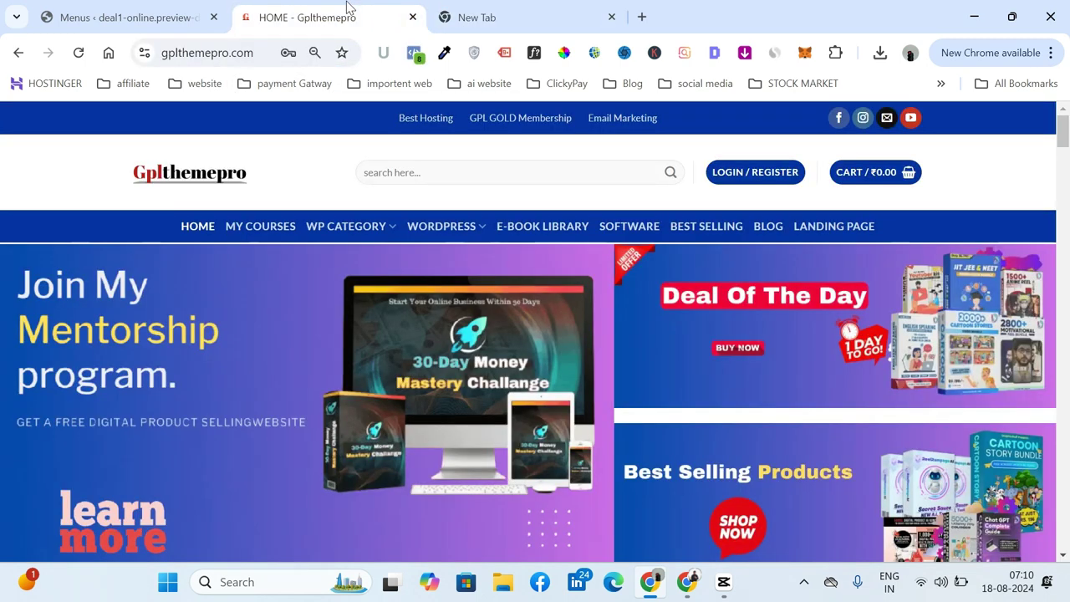
left_click(449, 12)
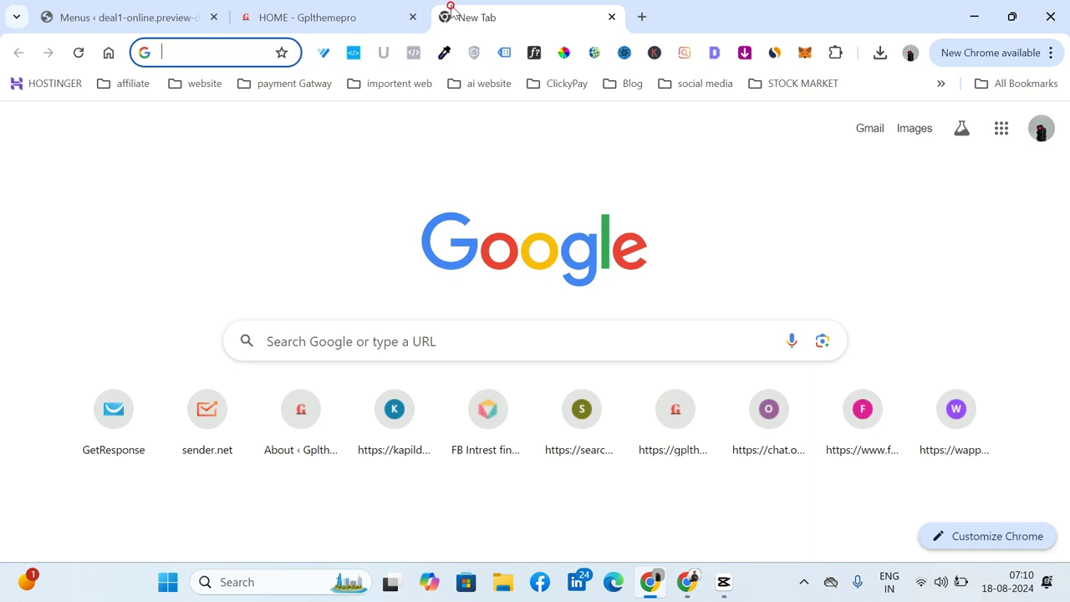
left_click(285, 87)
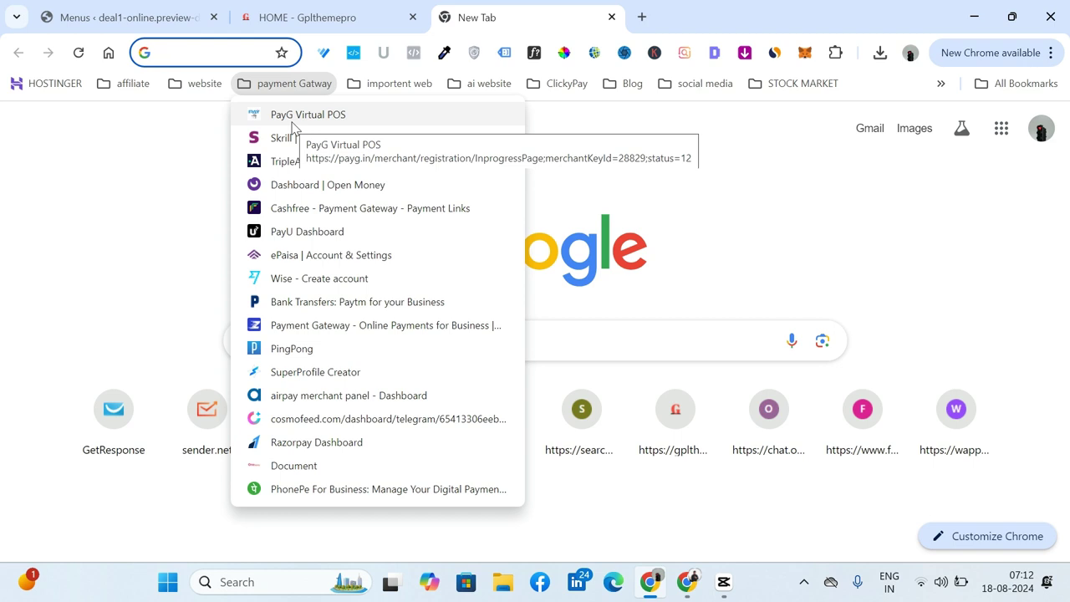
left_click(179, 173)
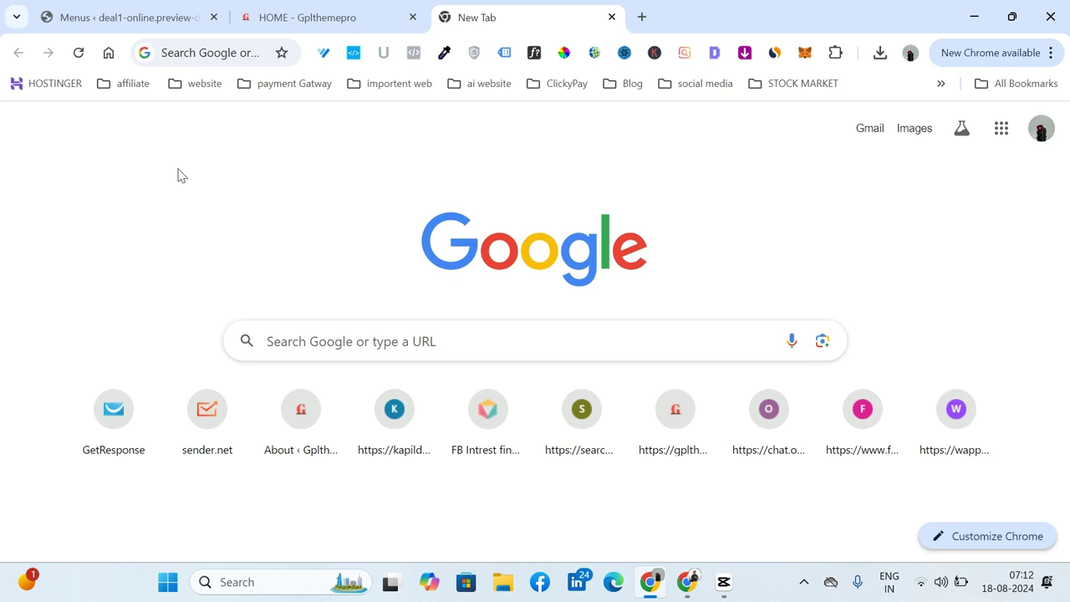
Return to the WordPress dashboard and search for new plugins with the keyword "upi"
left_click(155, 10)
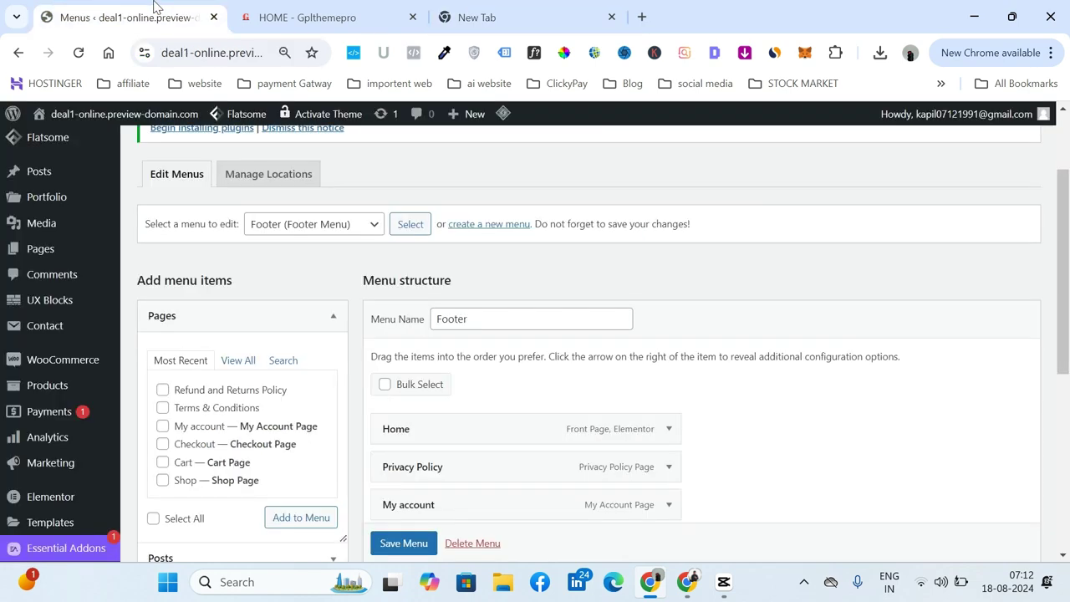
scroll(134, 309, "down", 2)
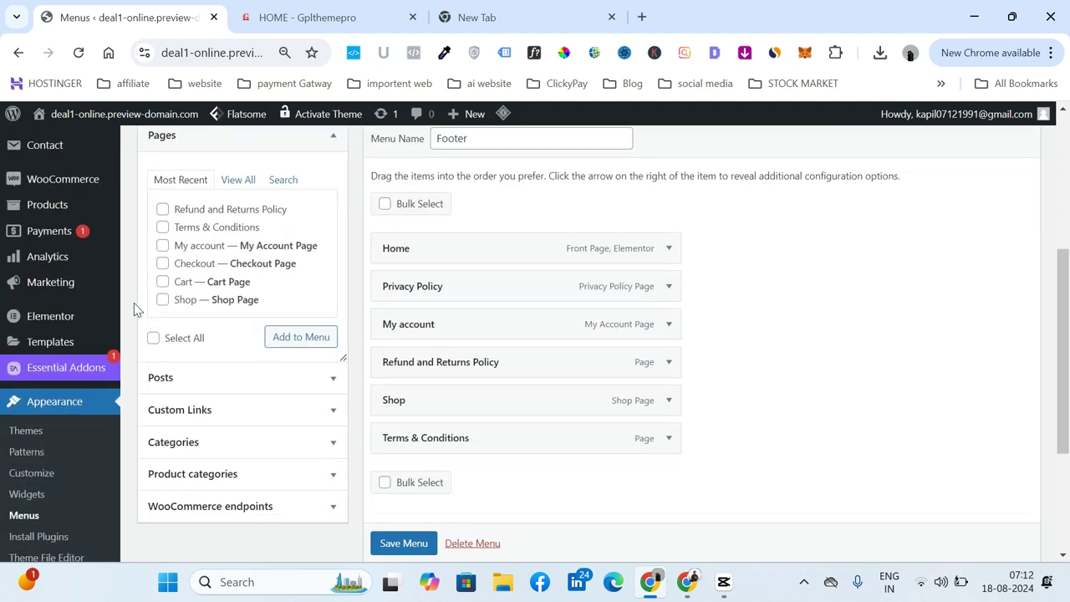
scroll(136, 310, "down", 2)
mouse_move(73, 380)
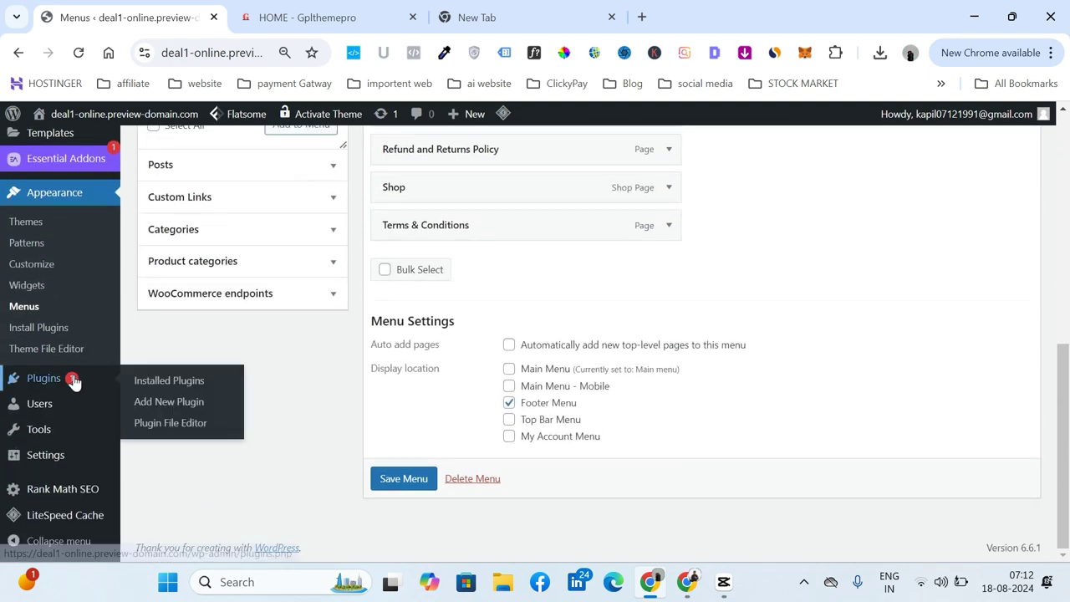
left_click(156, 405)
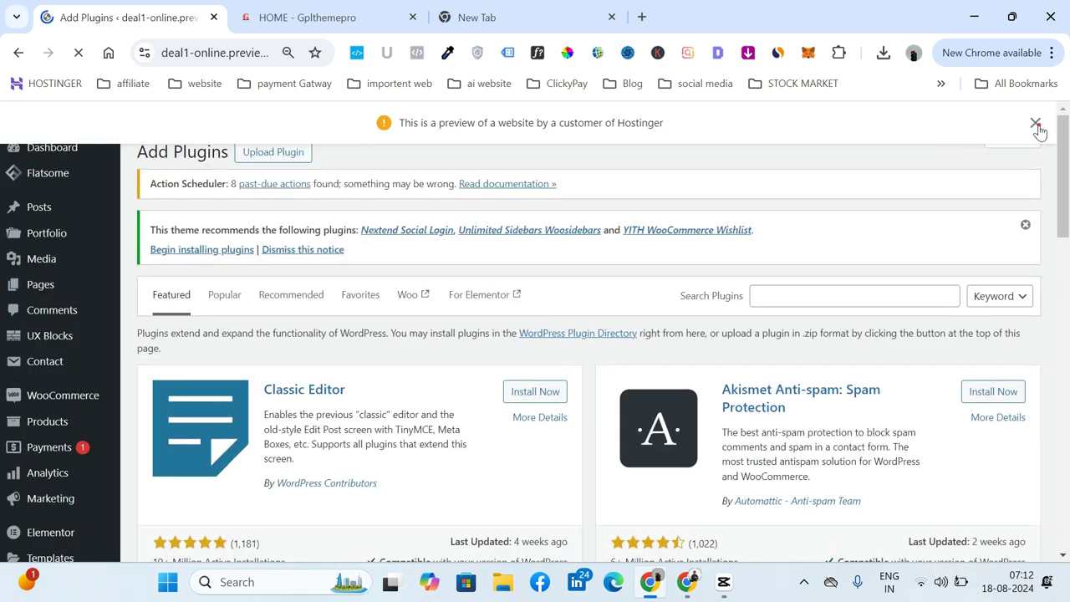
left_click(1034, 126)
left_click(793, 302)
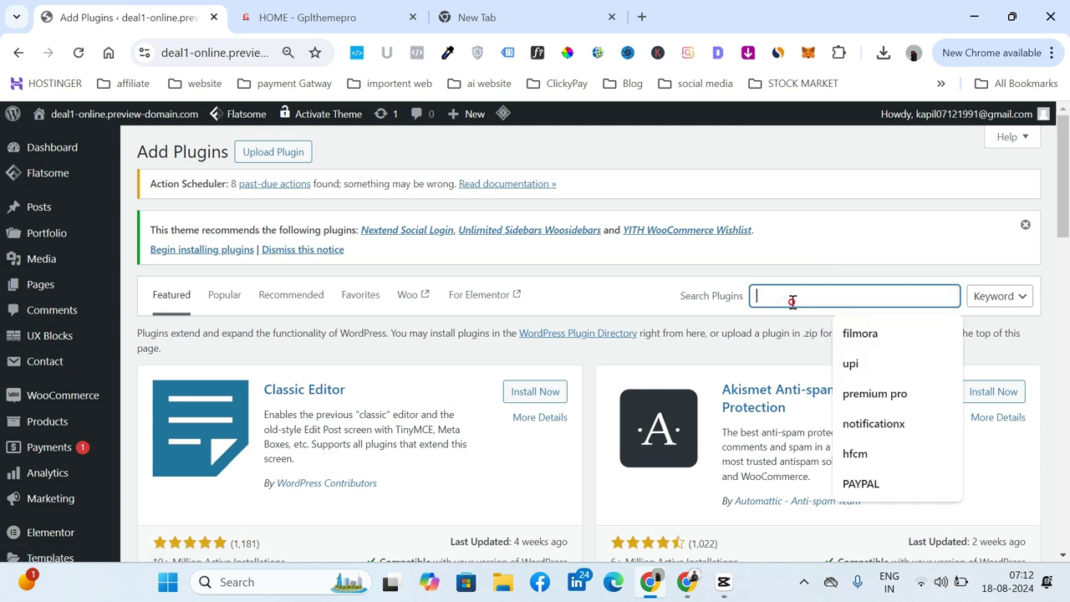
left_click(849, 364)
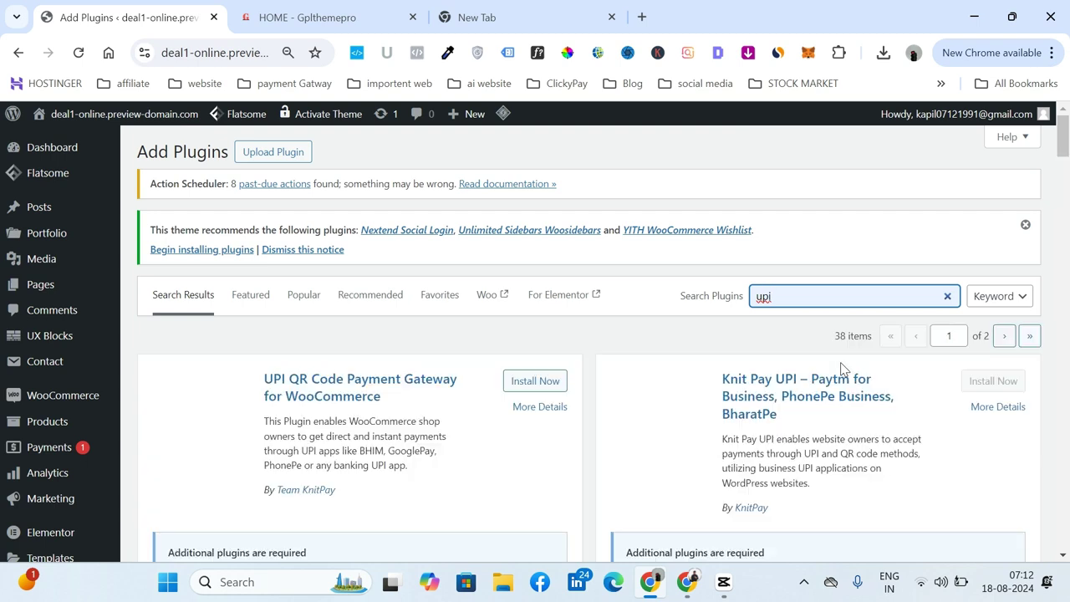
Install and activate UPI QR Code Payment Gateway for WooCommerce, and dismiss the preview banner, cache-purge and recommended-plugins notices
scroll(604, 426, "down", 2)
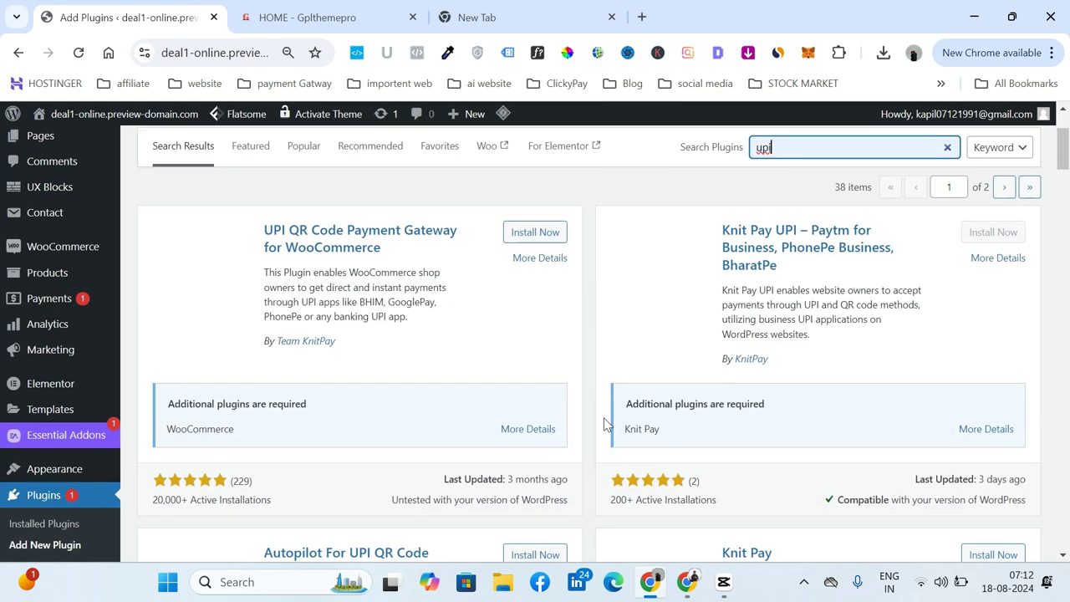
left_click(539, 232)
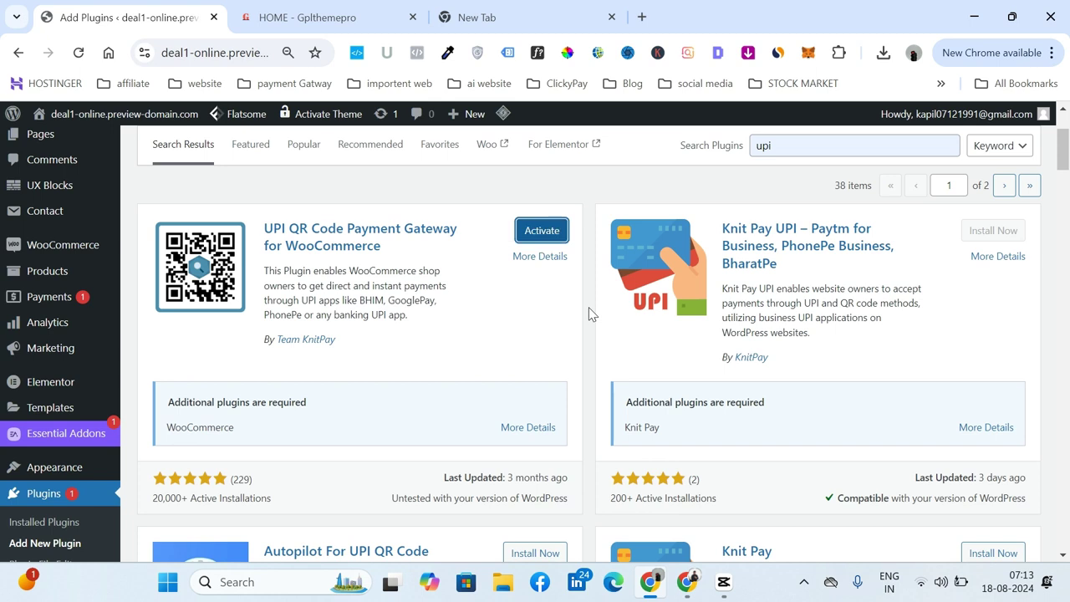
left_click(533, 235)
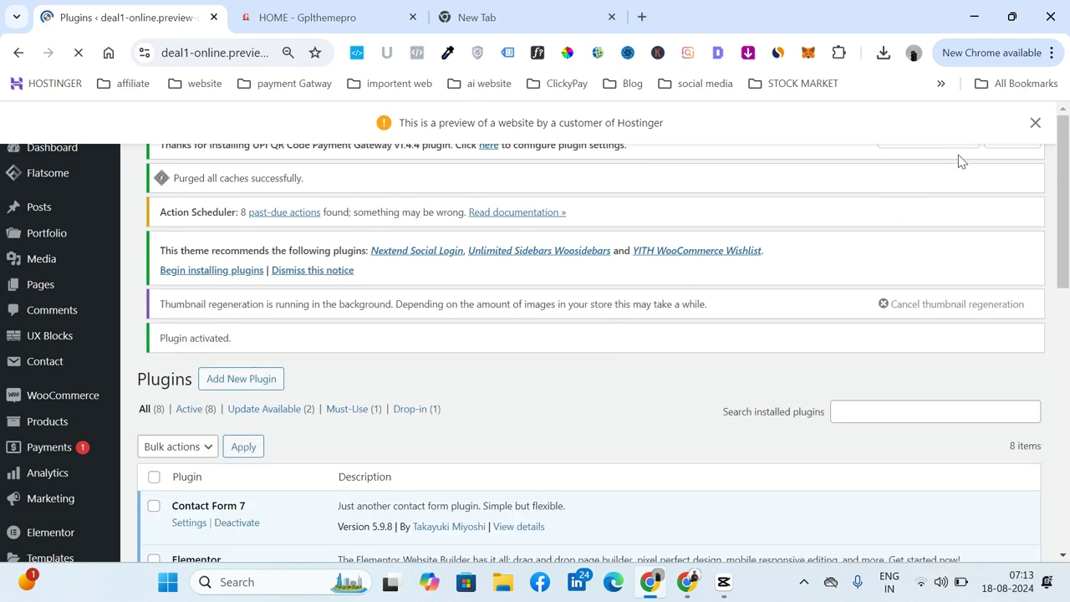
left_click(1037, 123)
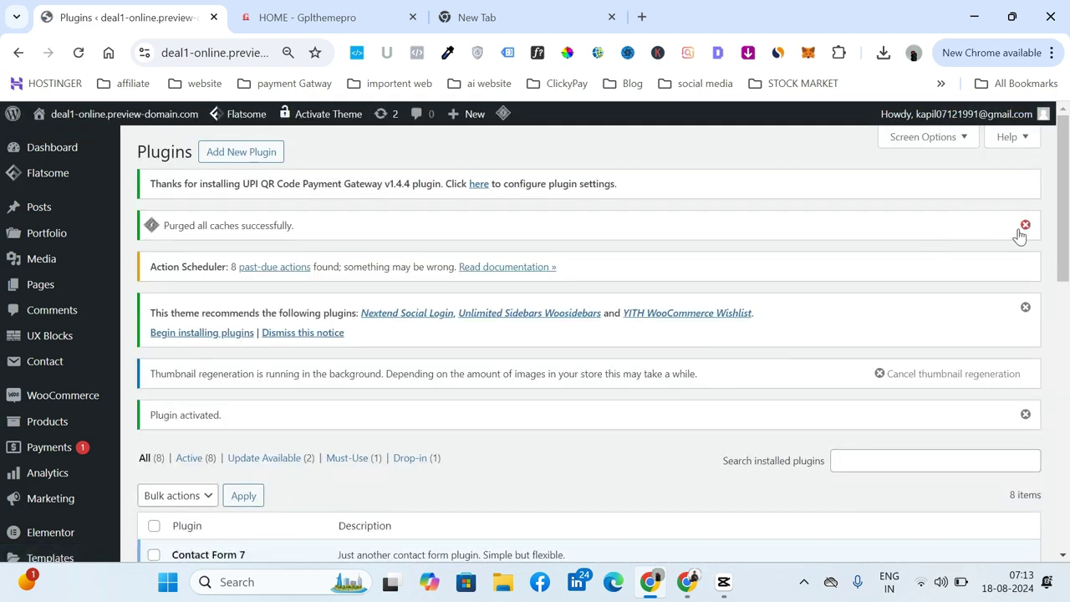
left_click(1026, 226)
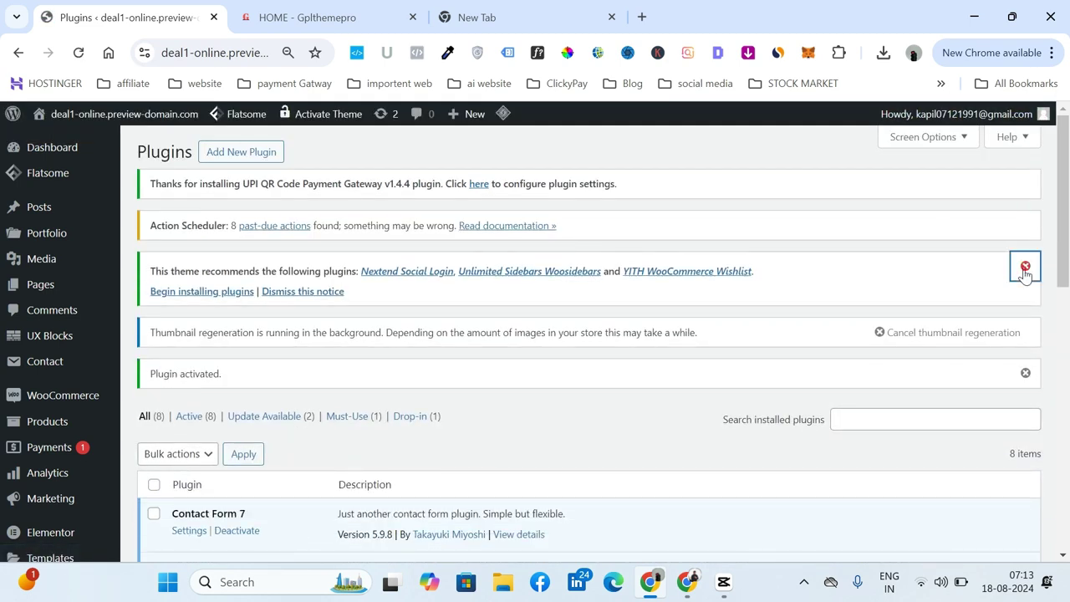
left_click(1025, 266)
Open the settings of the installed UPI QR Code Payment Gateway plugin and dismiss the theme's recommended-plugins notice
scroll(640, 403, "down", 3)
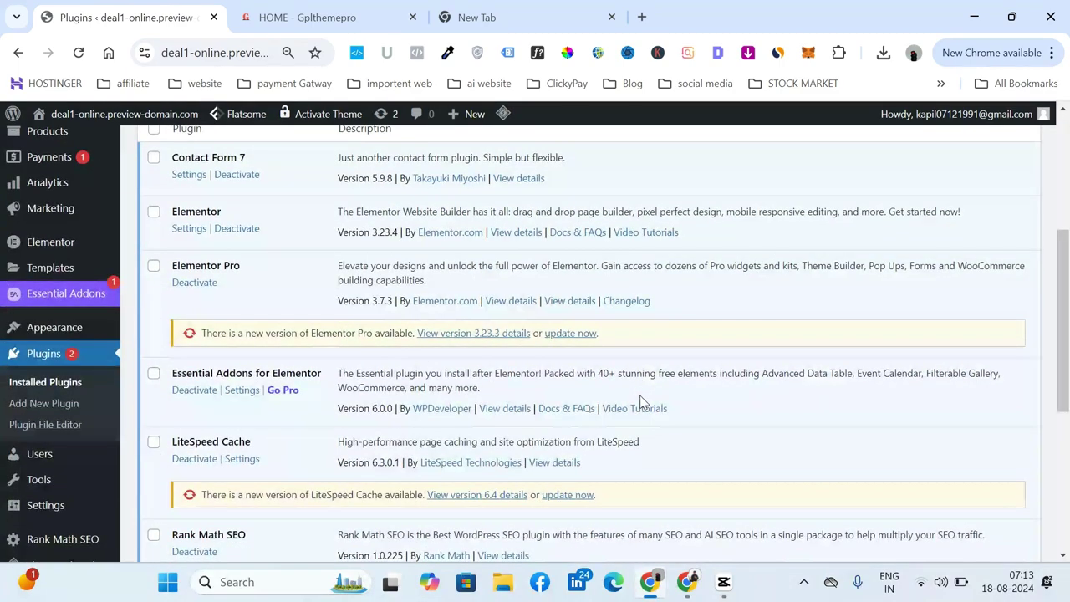
scroll(640, 402, "up", 2)
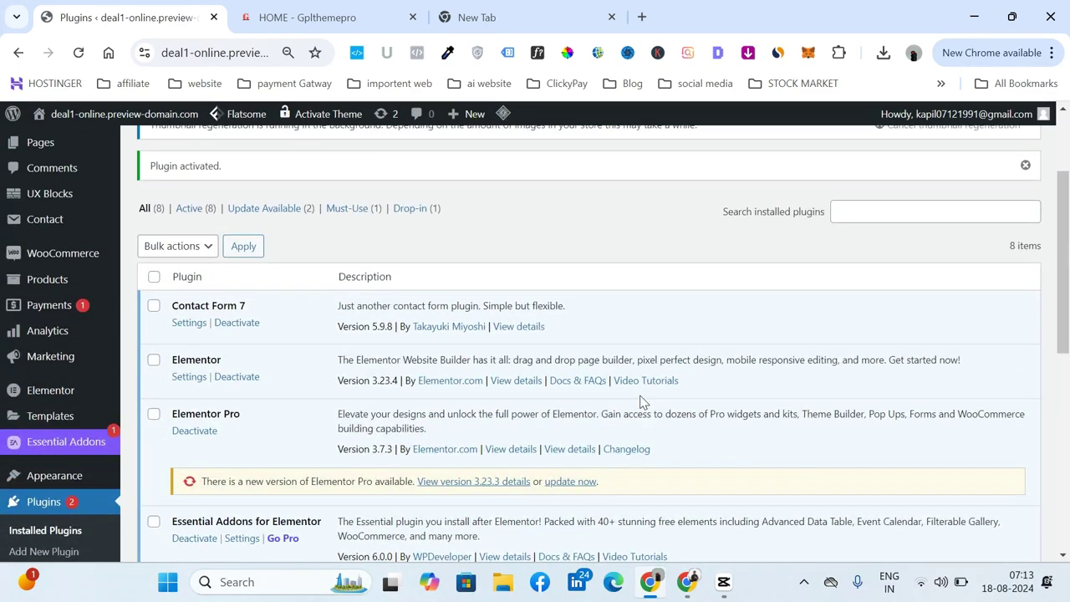
scroll(640, 402, "down", 5)
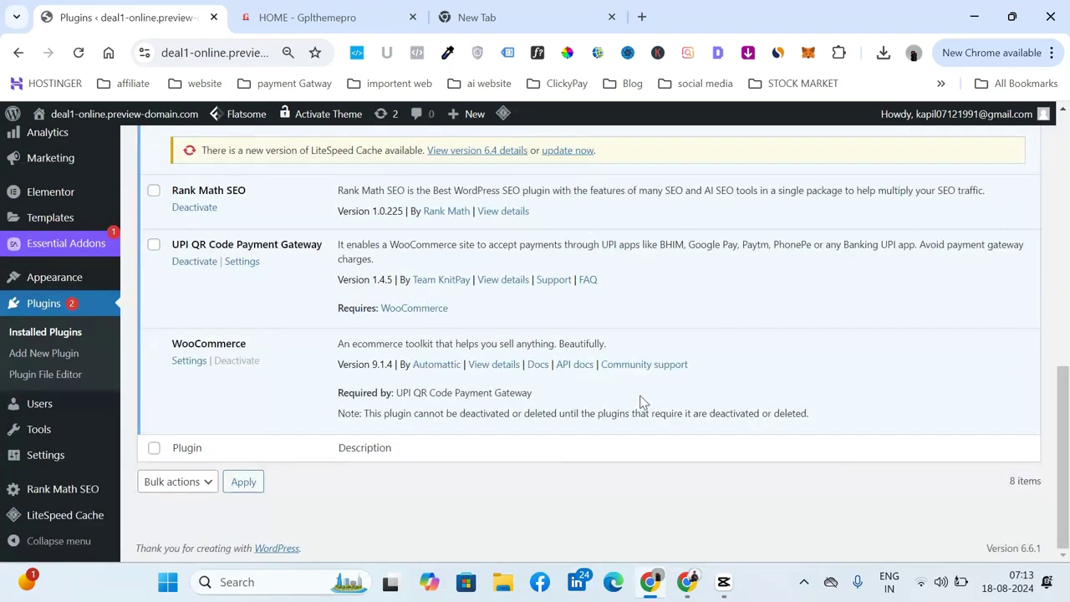
left_click(247, 264)
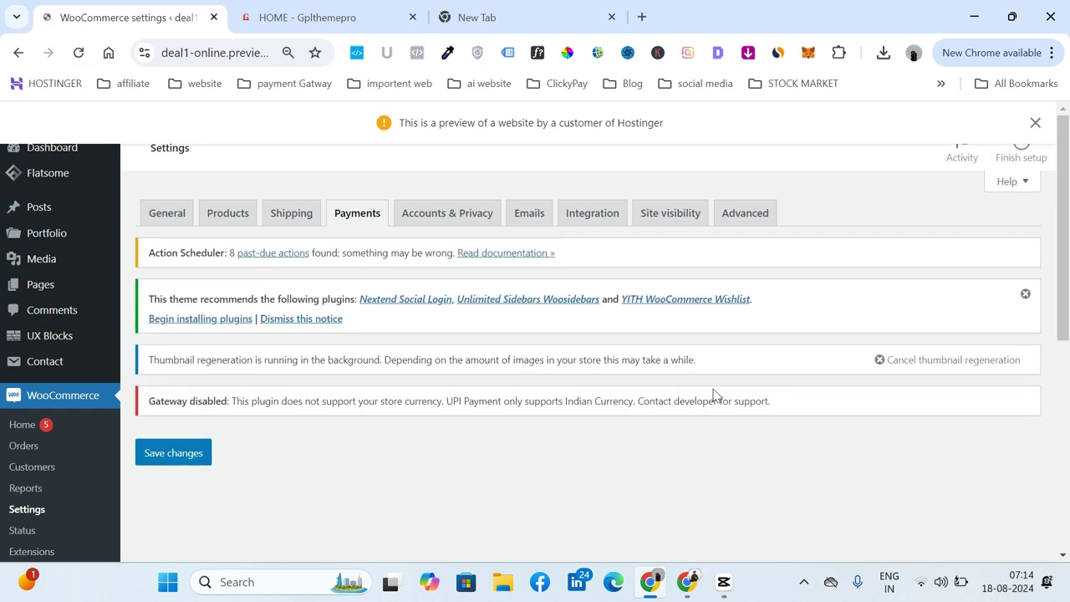
left_click(1025, 293)
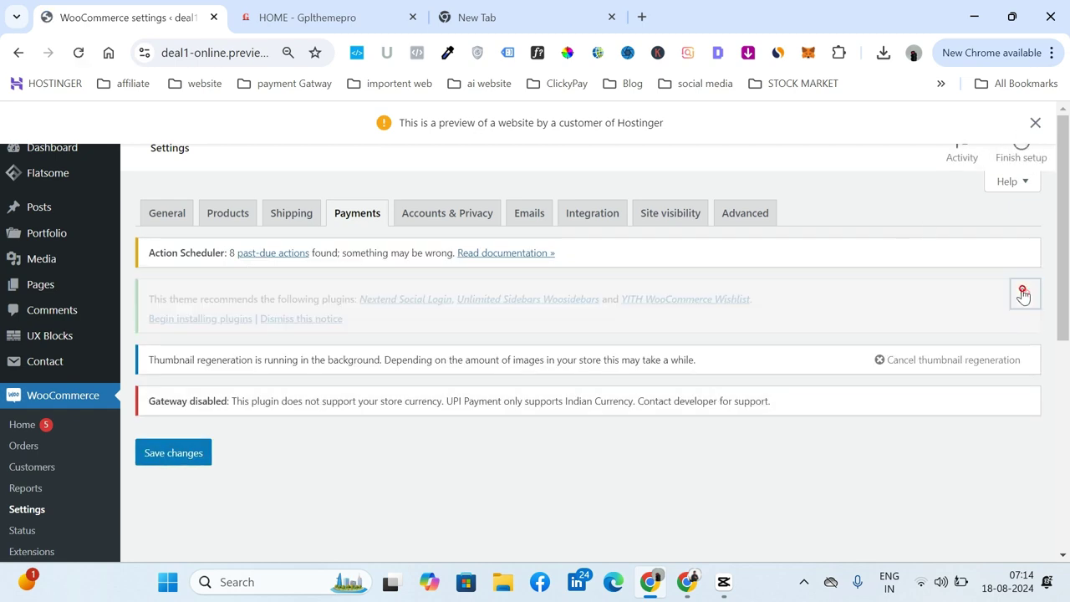
scroll(610, 439, "down", 1)
scroll(610, 445, "down", 2)
scroll(612, 446, "up", 3)
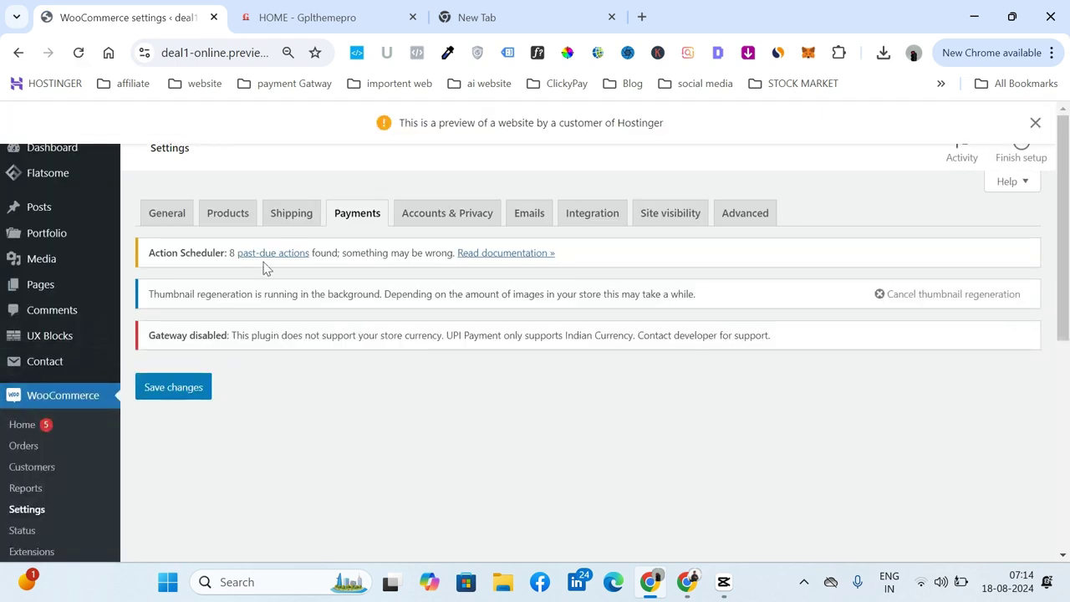
Open the setup page of the UPI QR Code method from the WooCommerce payment methods list
left_click(349, 217)
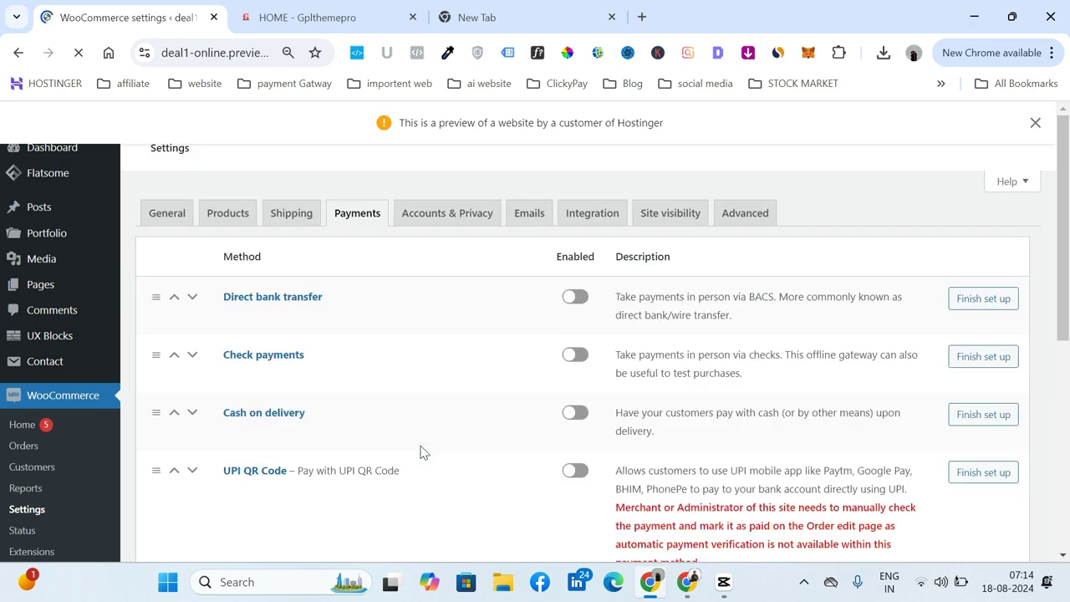
scroll(267, 478, "down", 3)
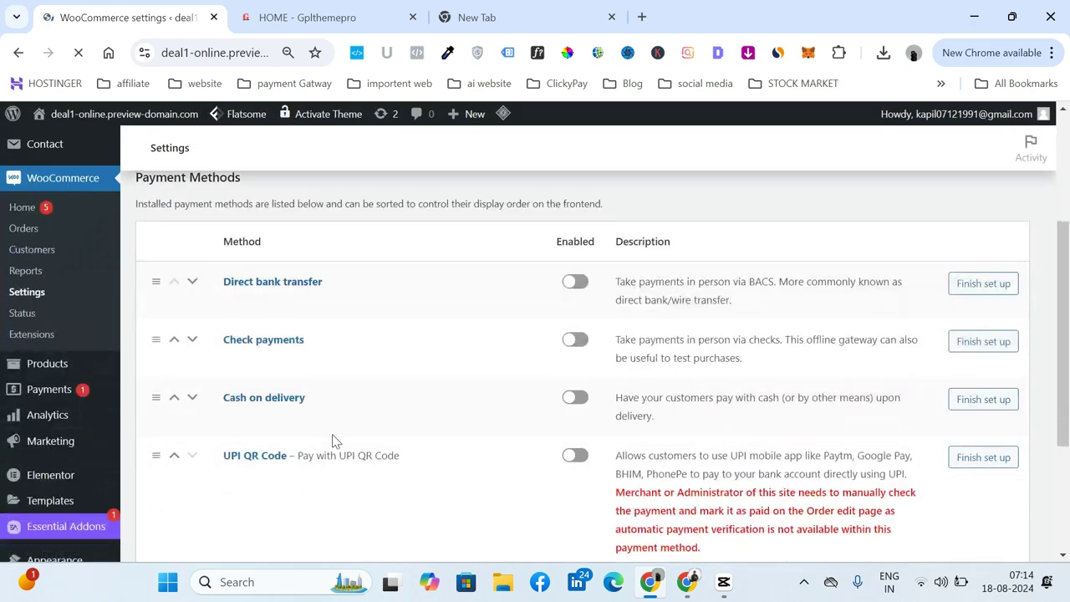
scroll(335, 440, "down", 2)
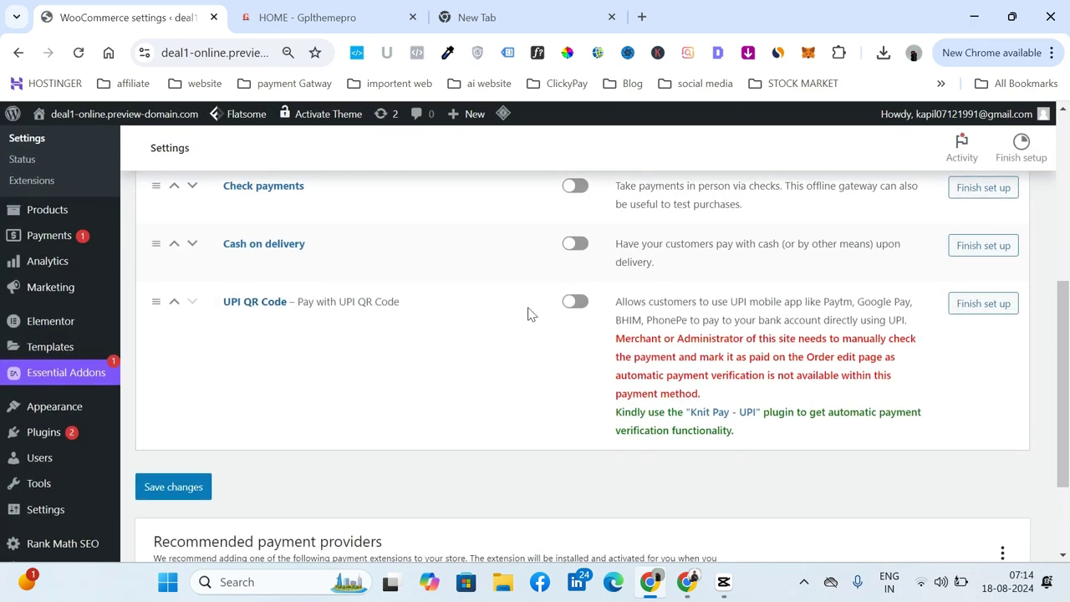
left_click(980, 304)
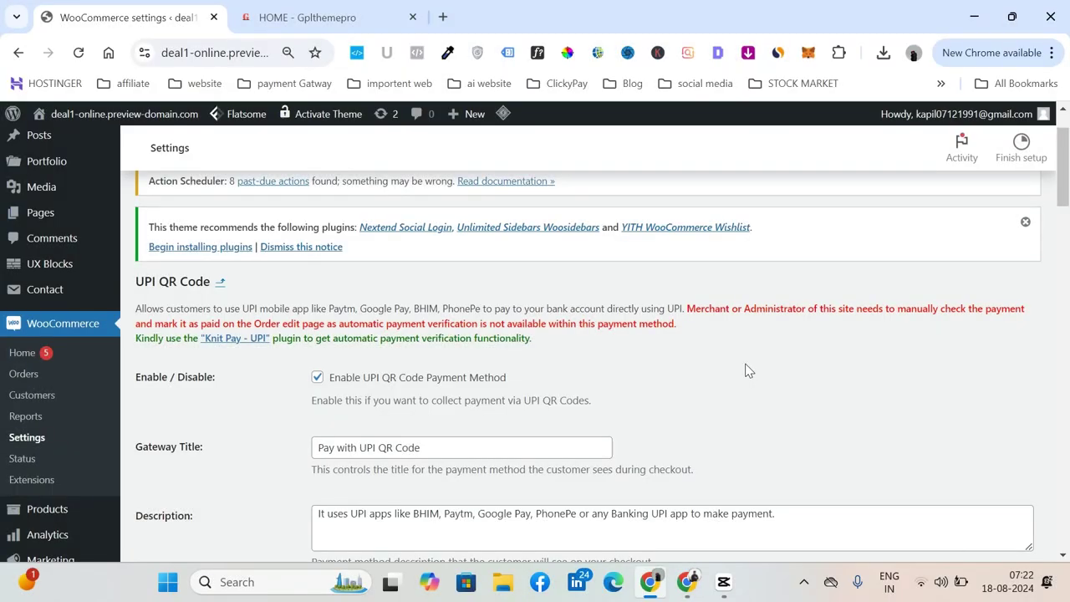
scroll(748, 371, "down", 1)
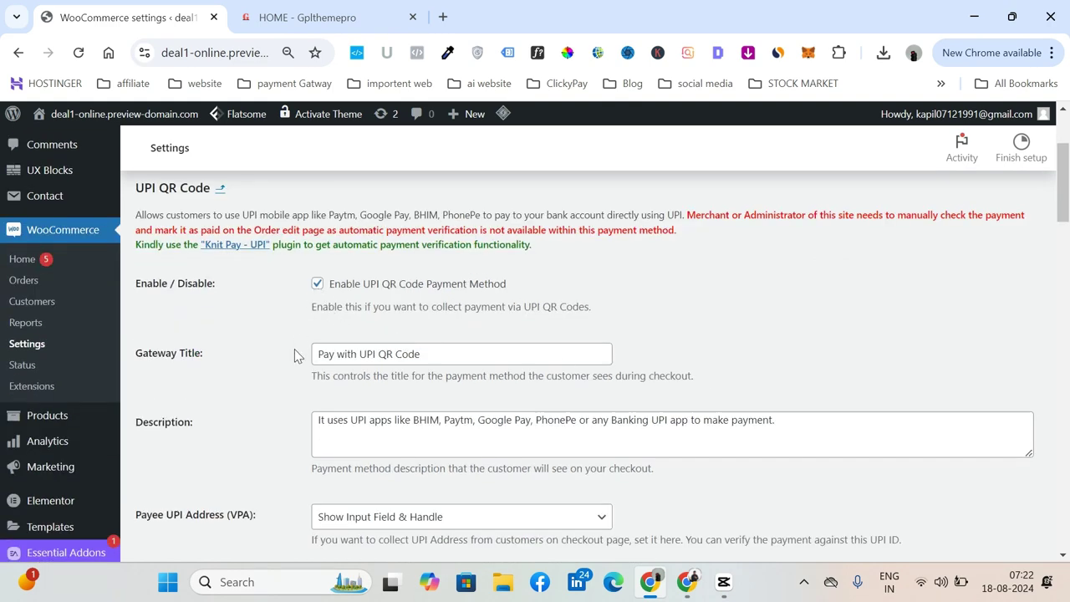
Set the Payment Complete Status of the UPI QR Code payment method to Processing
scroll(288, 380, "down", 1)
scroll(285, 380, "down", 1)
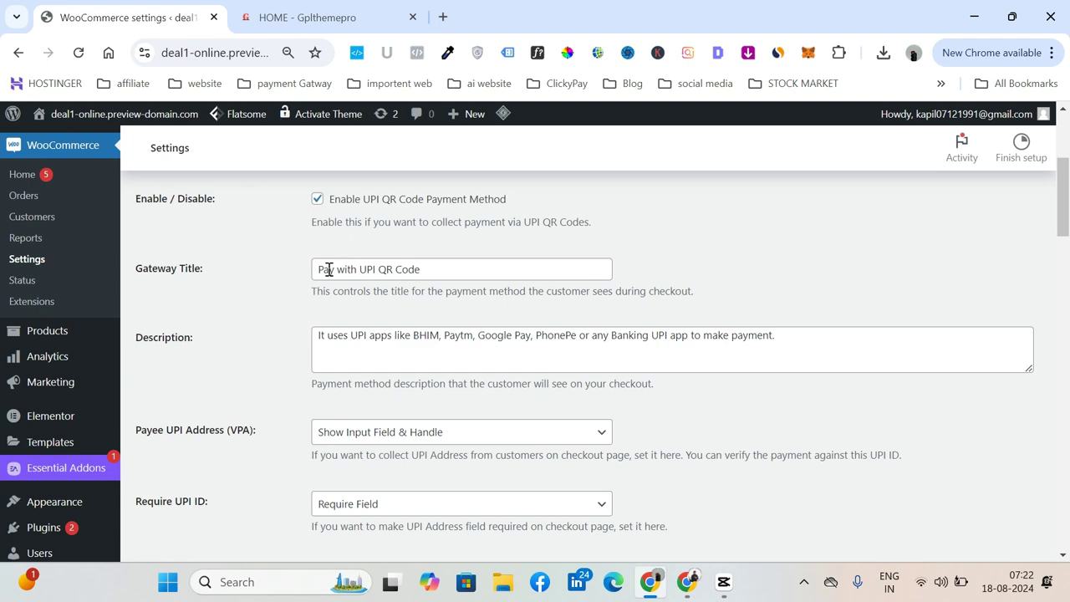
left_click_drag(315, 270, 425, 277)
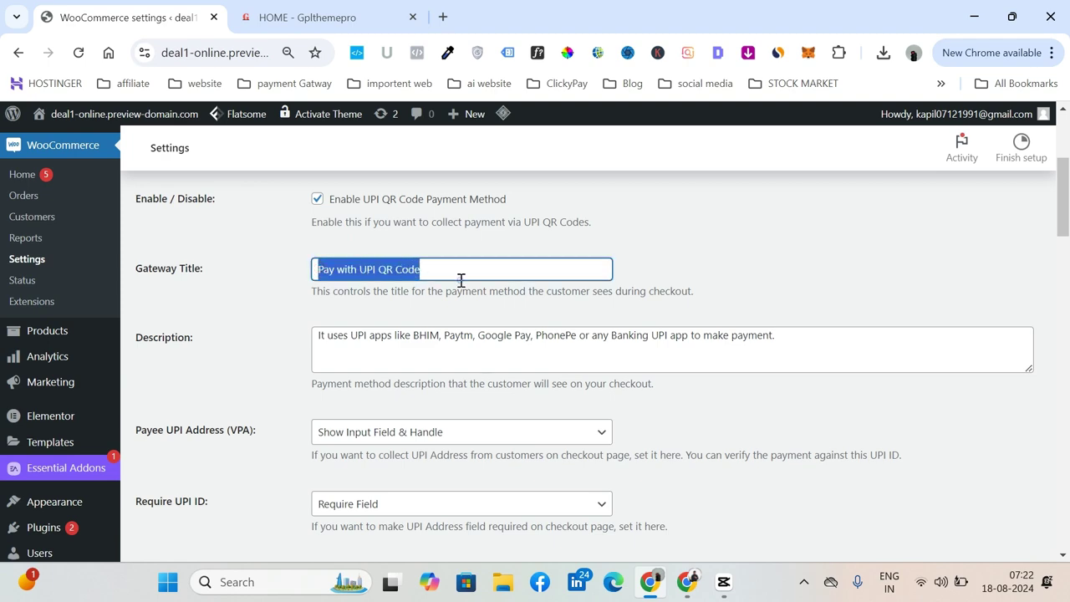
left_click(460, 280)
scroll(460, 280, "down", 3)
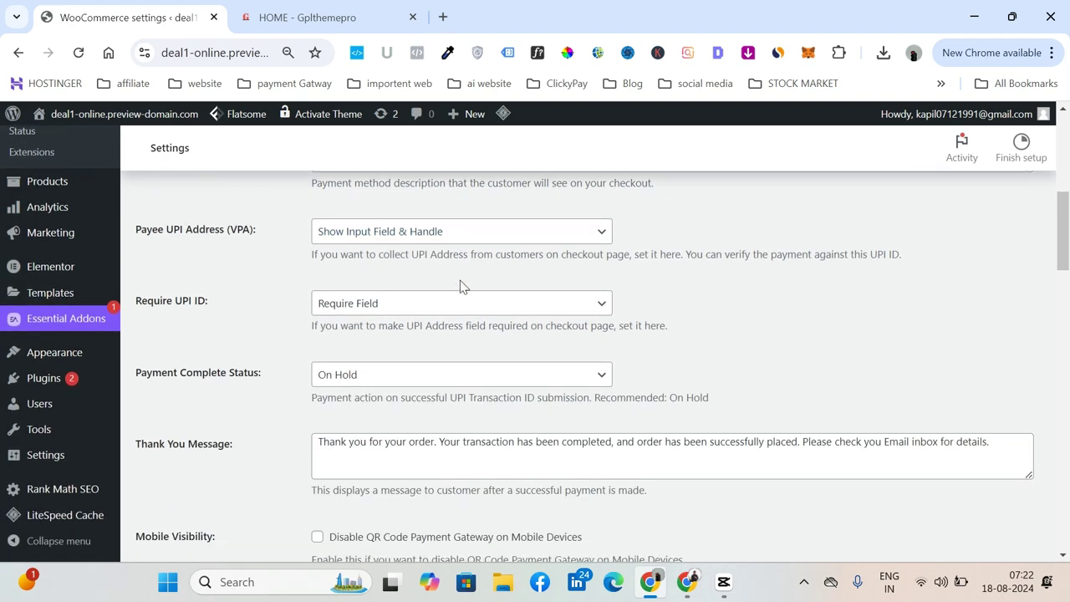
scroll(435, 409, "down", 3)
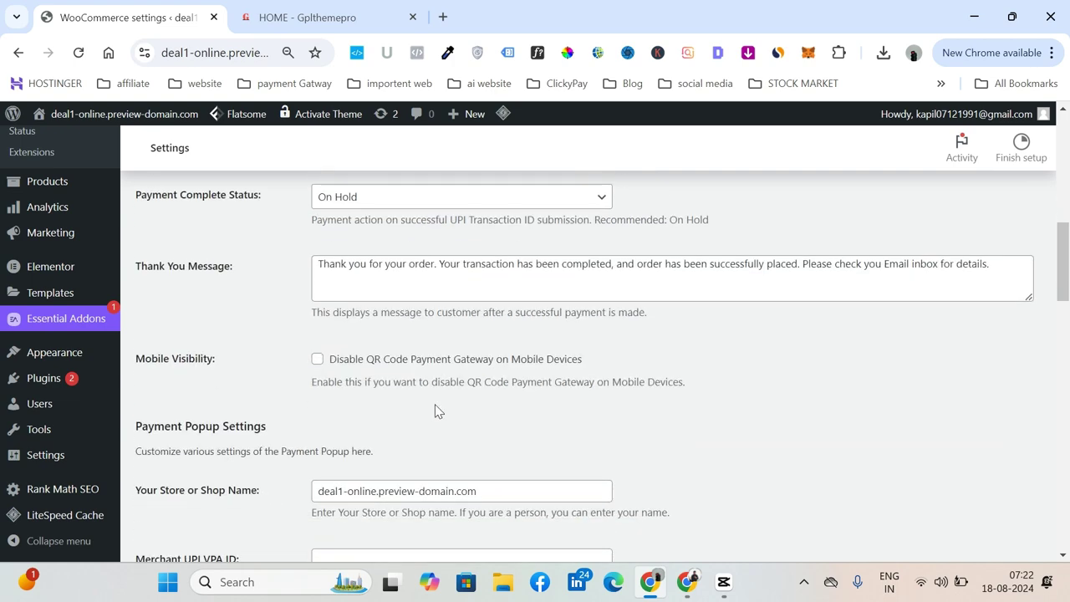
scroll(434, 410, "down", 1)
scroll(436, 411, "up", 2)
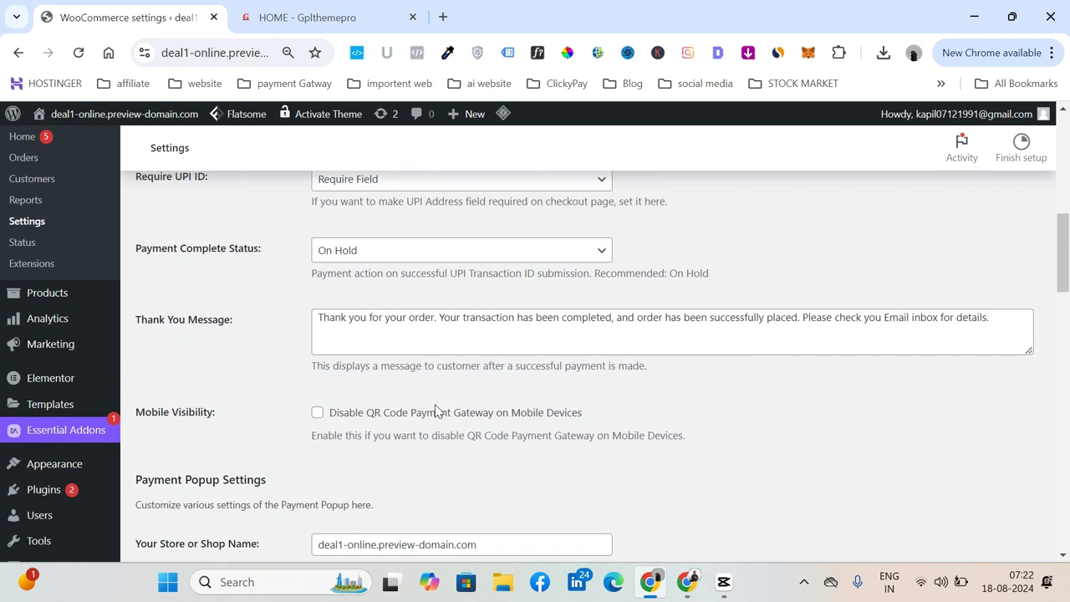
left_click(466, 252)
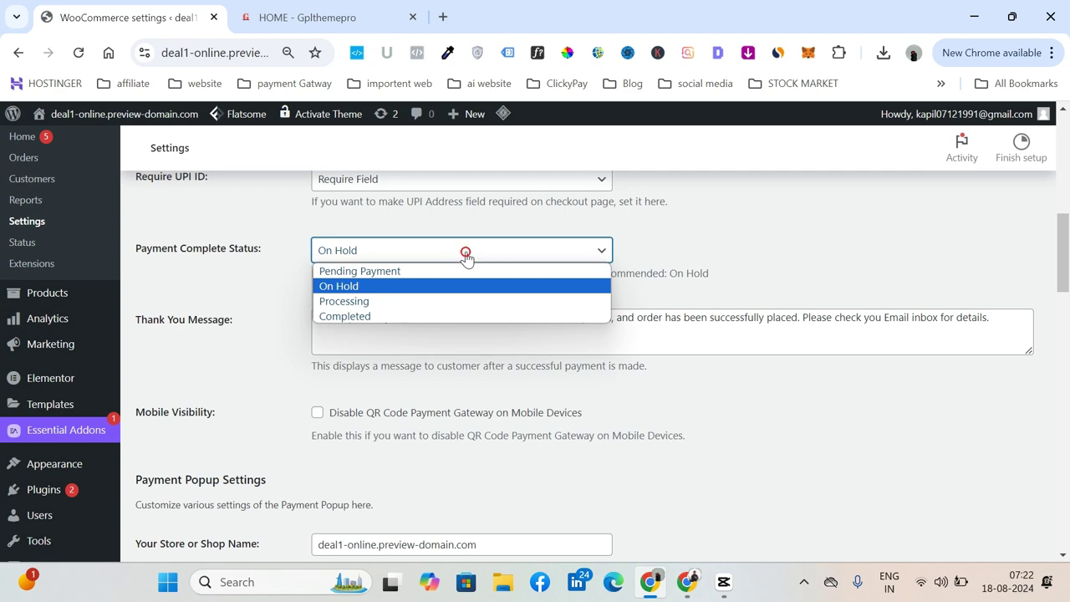
left_click(446, 303)
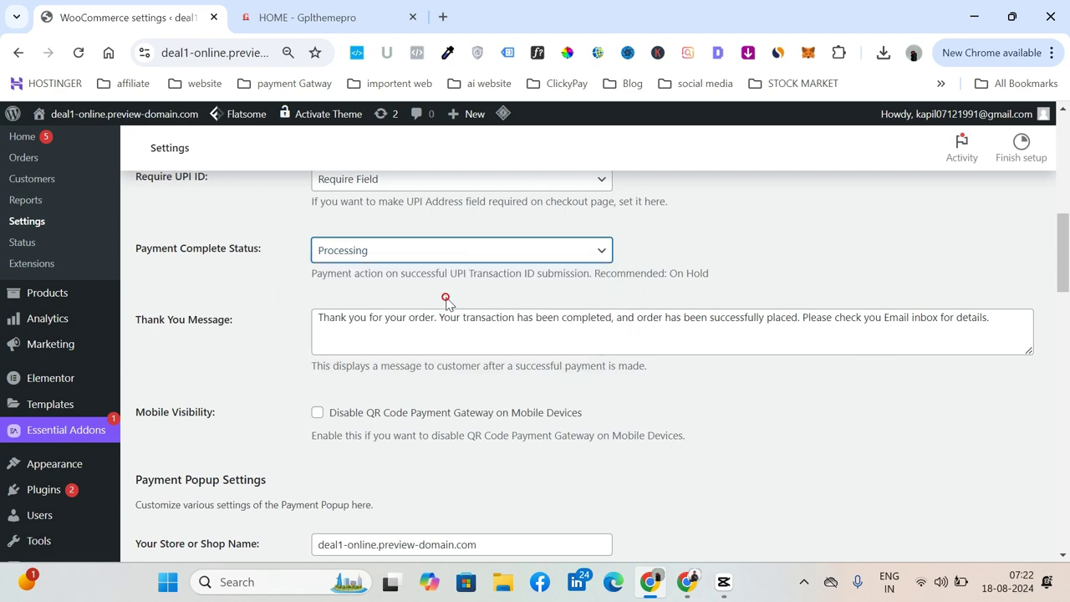
Review the remaining UPI QR Code settings, from the payment popup's merchant UPI ID and transaction fields to the email notification options
scroll(560, 410, "down", 3)
scroll(560, 409, "down", 1)
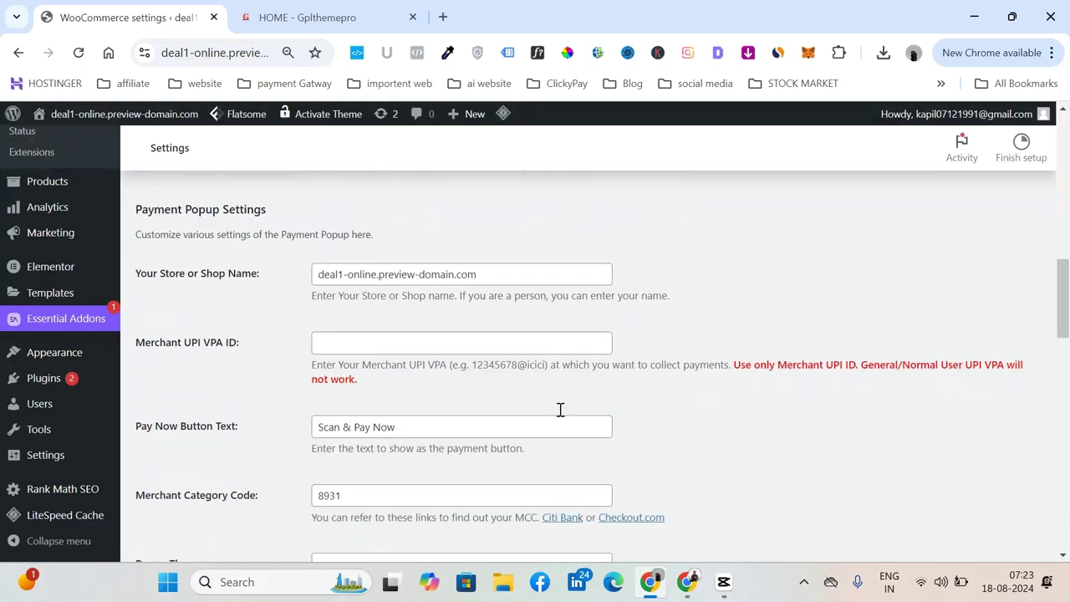
left_click(339, 323)
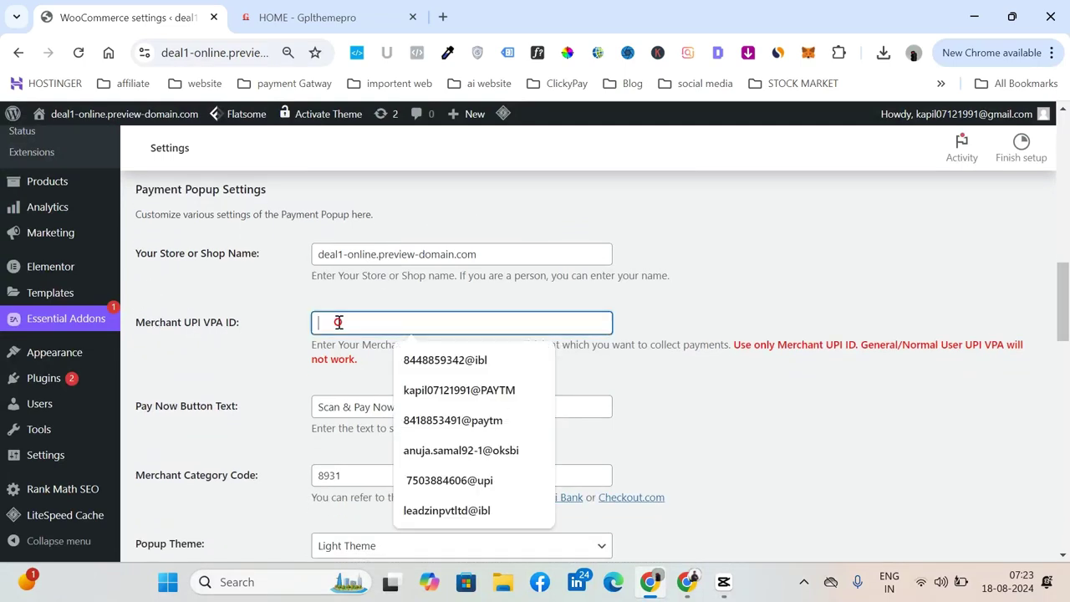
left_click(287, 386)
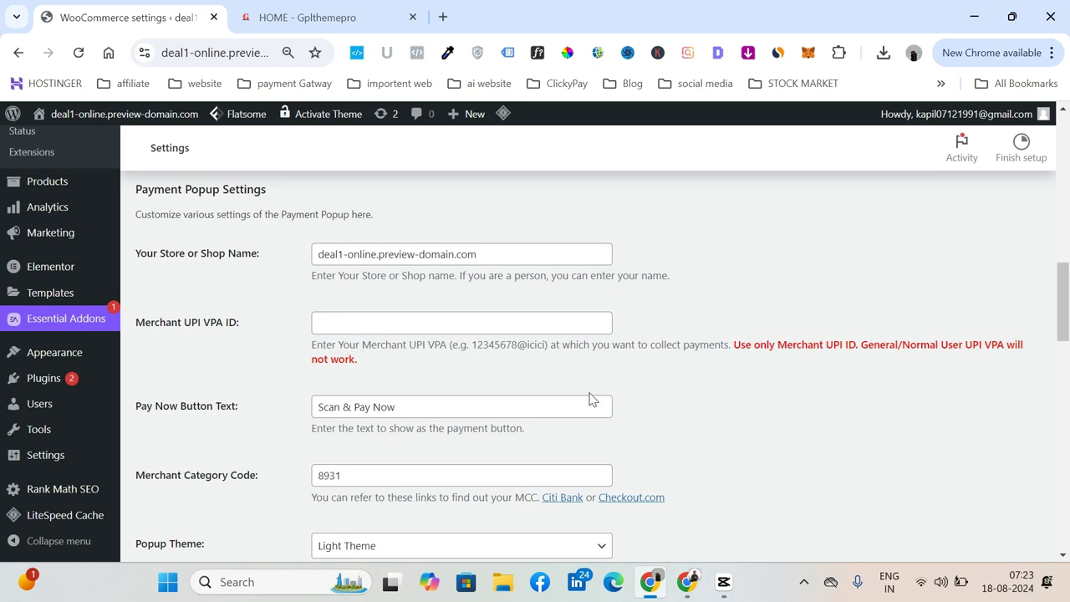
scroll(589, 399, "down", 6)
scroll(589, 399, "down", 6)
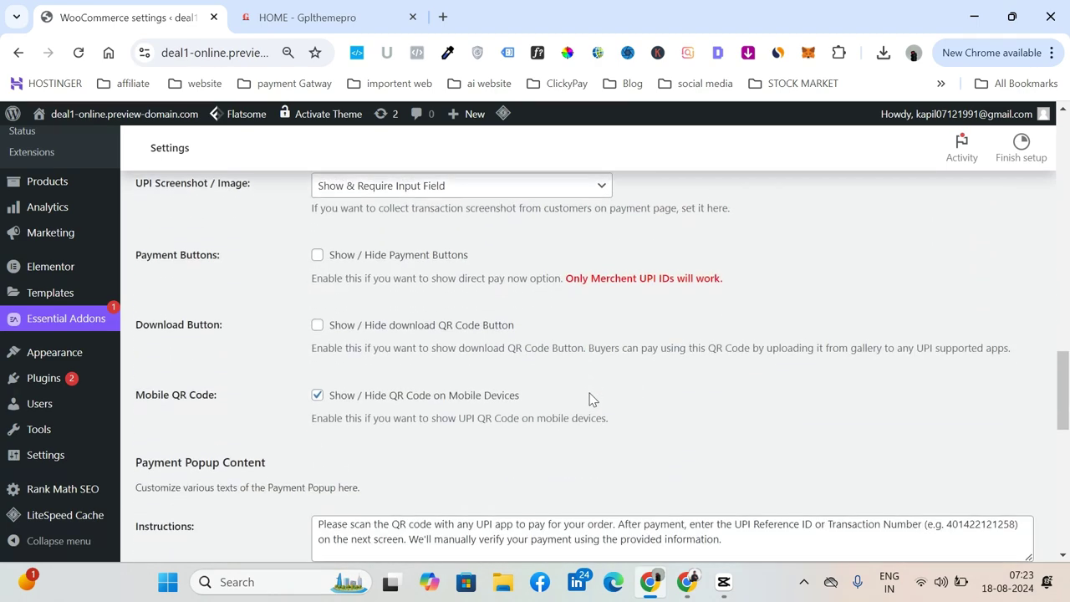
scroll(590, 399, "down", 3)
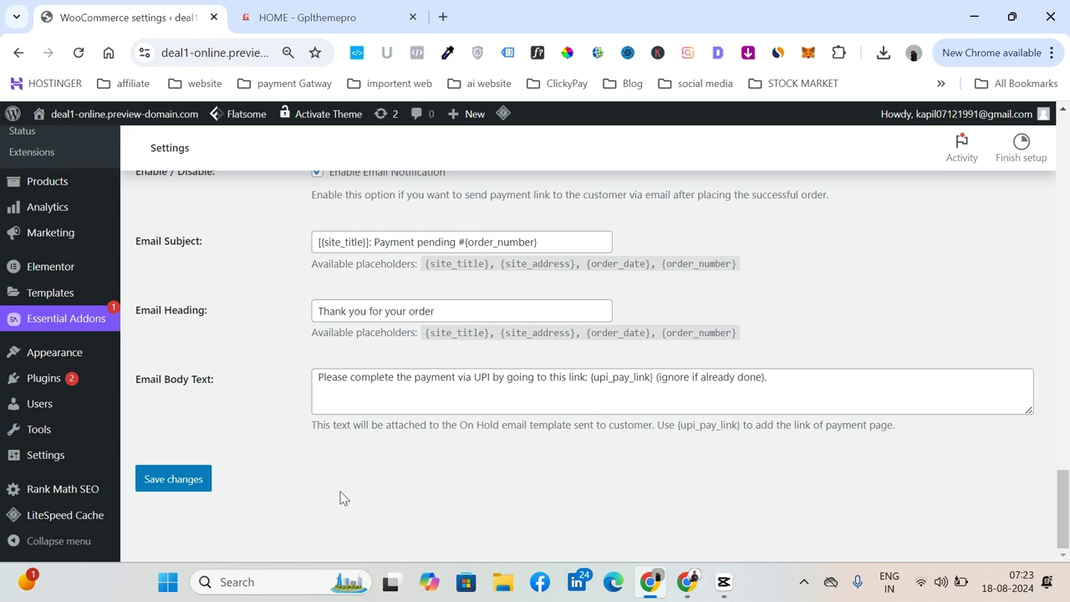
scroll(340, 498, "up", 10)
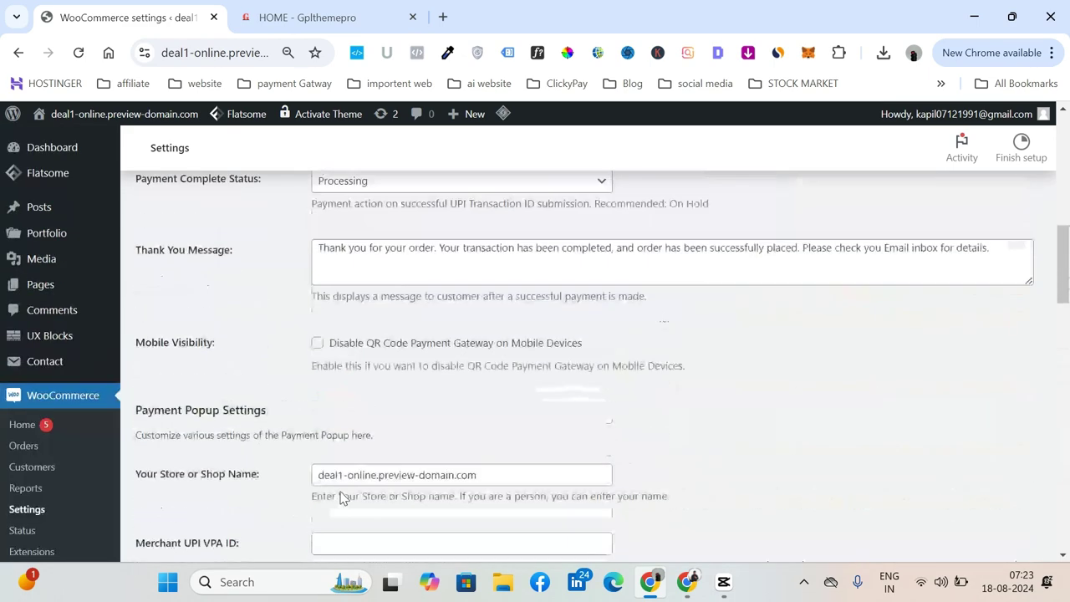
scroll(340, 498, "down", 2)
scroll(339, 498, "down", 4)
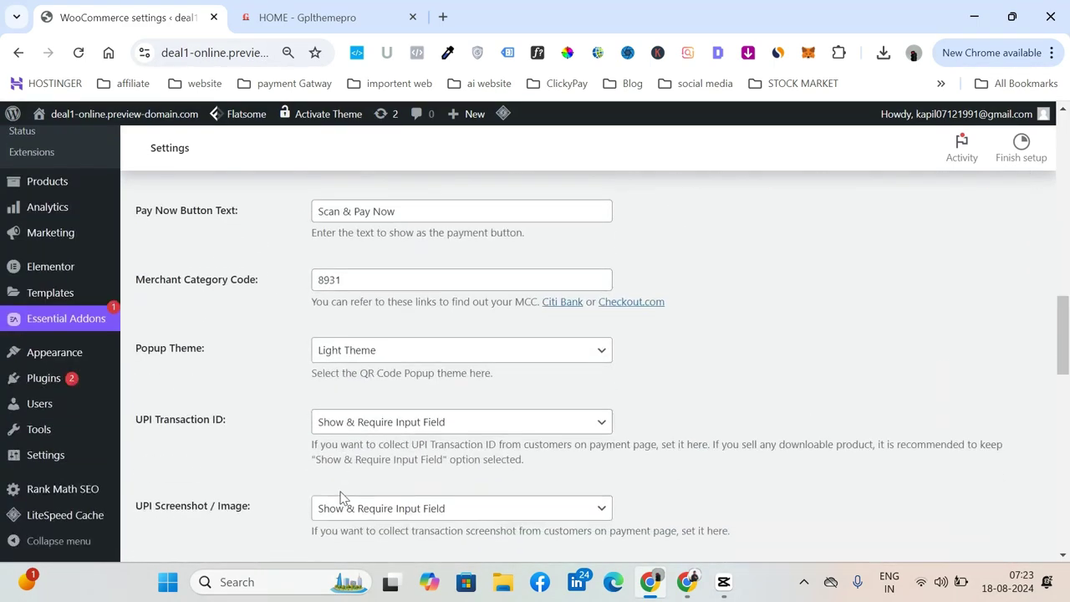
mouse_move(49, 385)
scroll(266, 329, "up", 4)
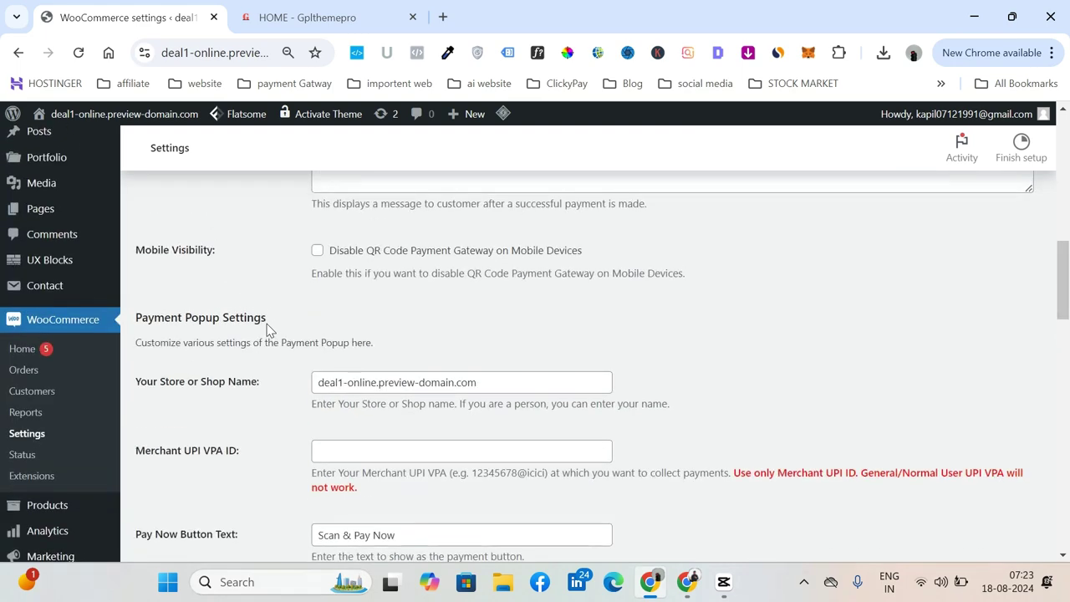
Go to the list of all site pages without saving the gateway settings, and dismiss the preview banner and recommended-plugins notice
scroll(268, 331, "up", 2)
left_click(44, 297)
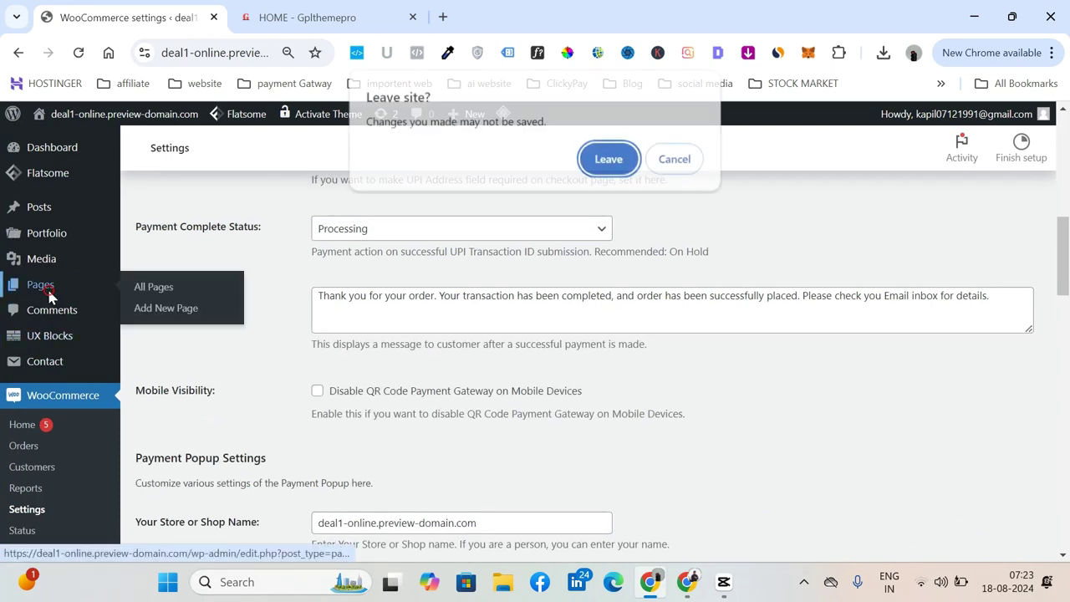
left_click(618, 159)
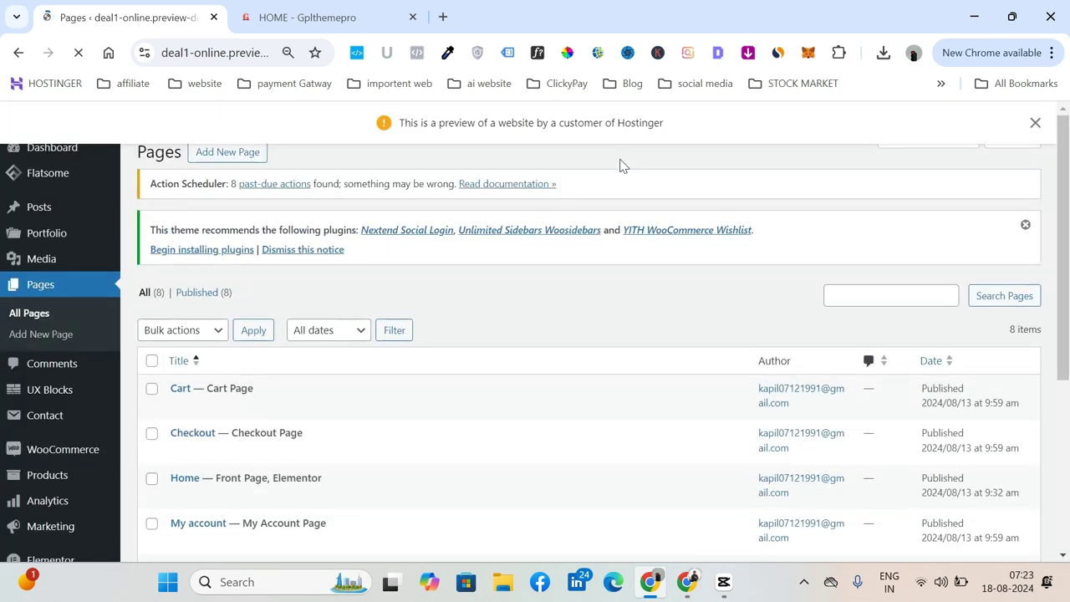
left_click(1035, 124)
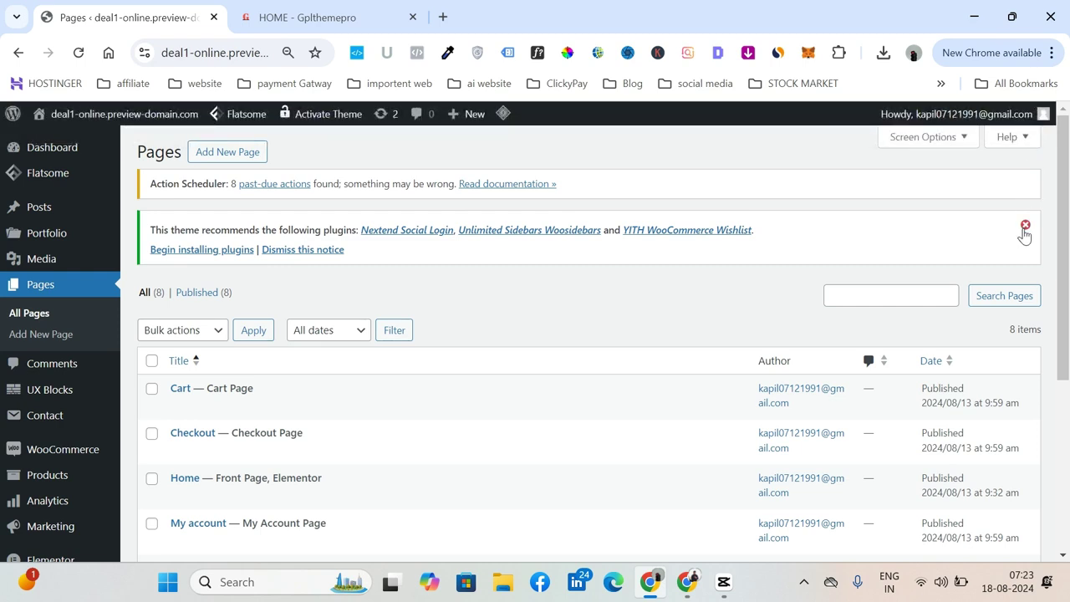
left_click(1025, 226)
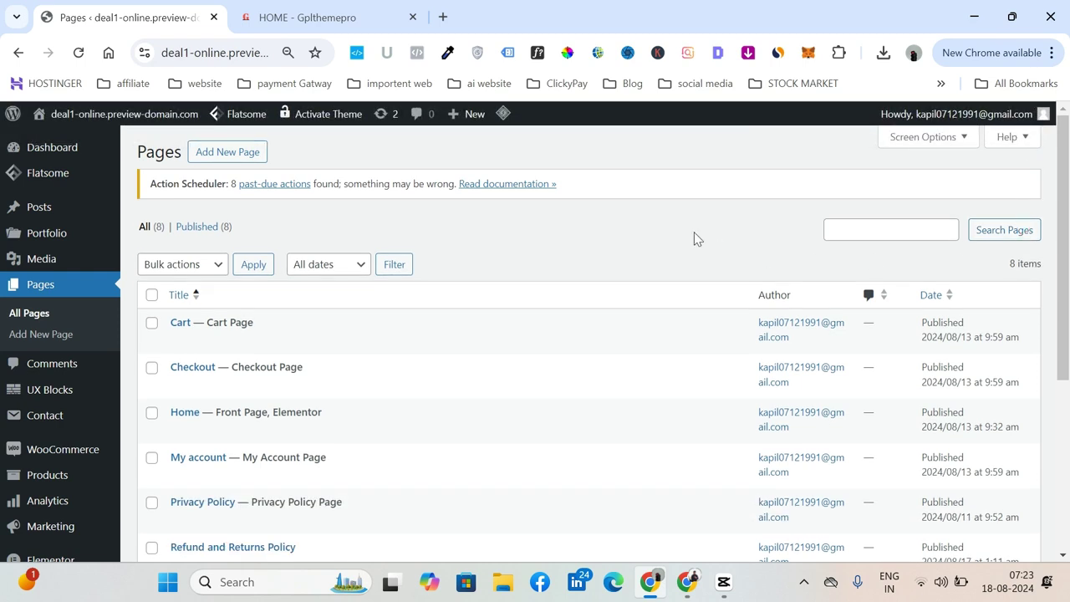